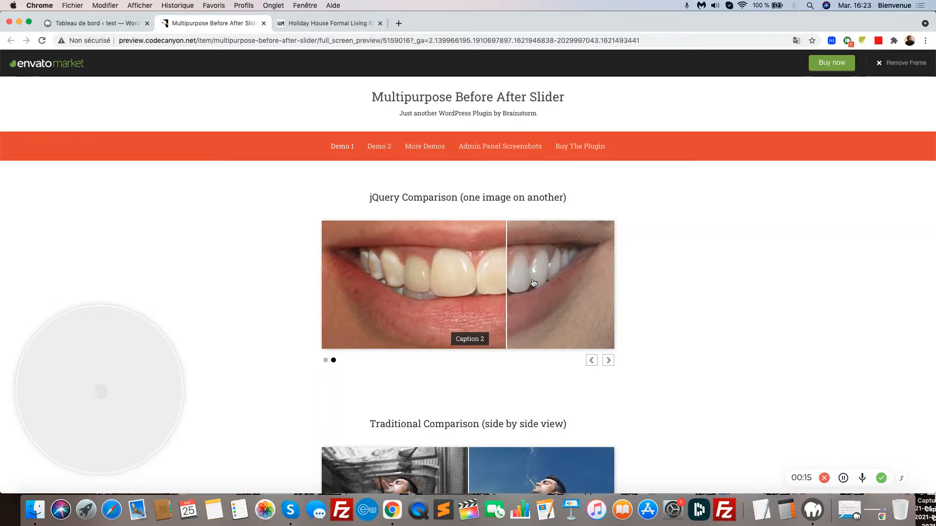
Step: Examine the before/after comparison demo slides and the formal living room's before and after photos in the article
{"action": "left_click", "coordinate": [607, 360]}
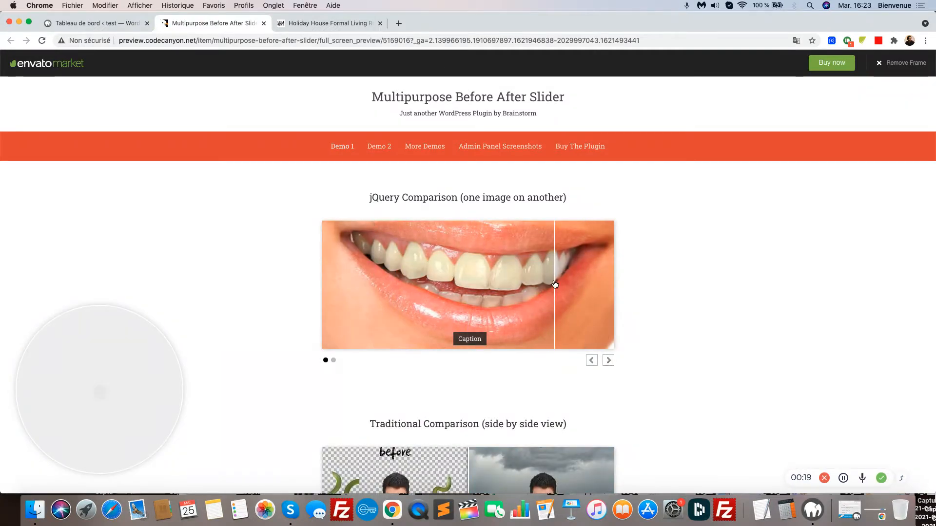
{"action": "left_click", "coordinate": [591, 360]}
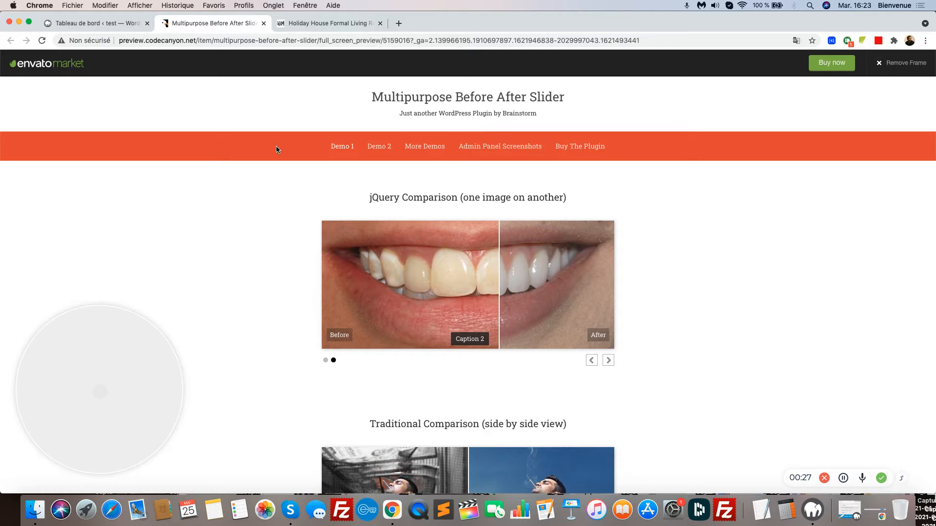
{"action": "left_click", "coordinate": [327, 23]}
{"action": "scroll", "coordinate": [492, 227], "scroll_direction": "down", "scroll_amount": 3}
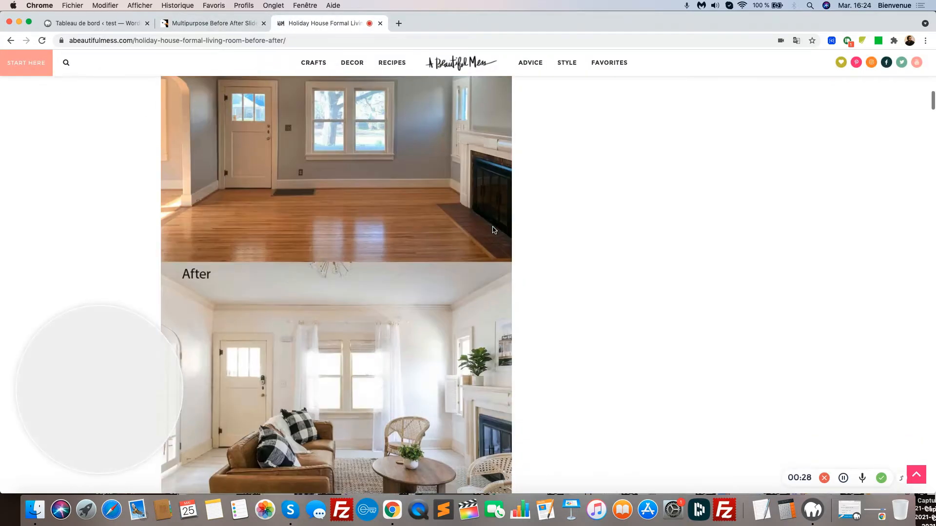
{"action": "scroll", "coordinate": [492, 226], "scroll_direction": "up", "scroll_amount": 3}
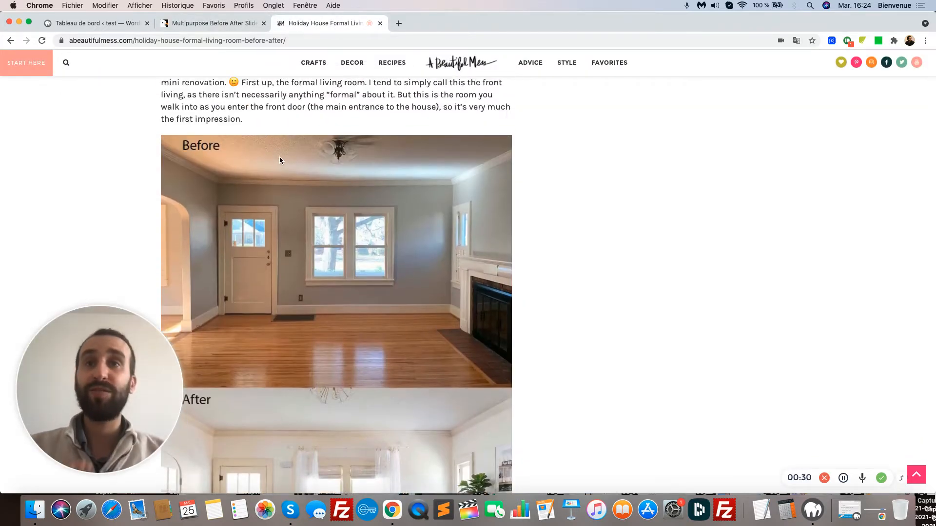
{"action": "scroll", "coordinate": [385, 266], "scroll_direction": "down", "scroll_amount": 1}
{"action": "scroll", "coordinate": [386, 267], "scroll_direction": "down", "scroll_amount": 5}
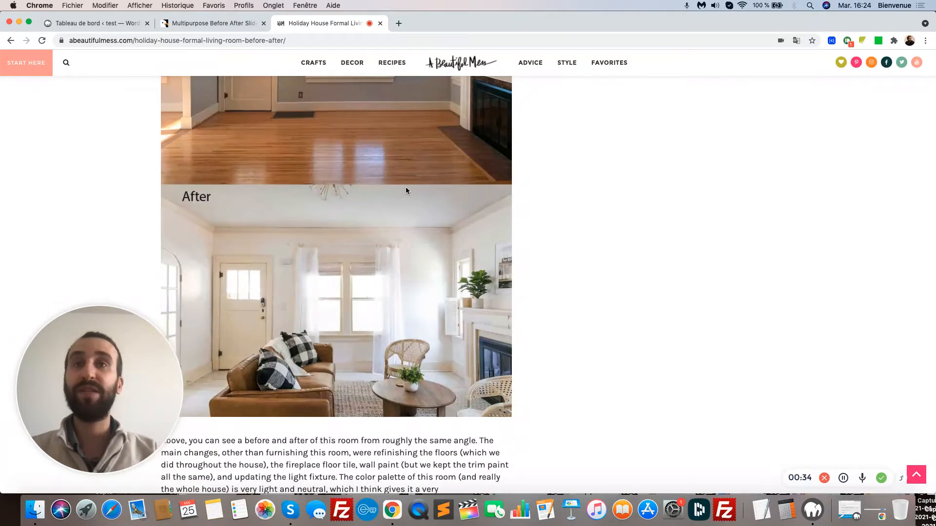
{"action": "scroll", "coordinate": [406, 190], "scroll_direction": "up", "scroll_amount": 5}
Step: Switch to the WordPress dashboard and check the two living room photos in the media library
{"action": "left_click", "coordinate": [88, 23]}
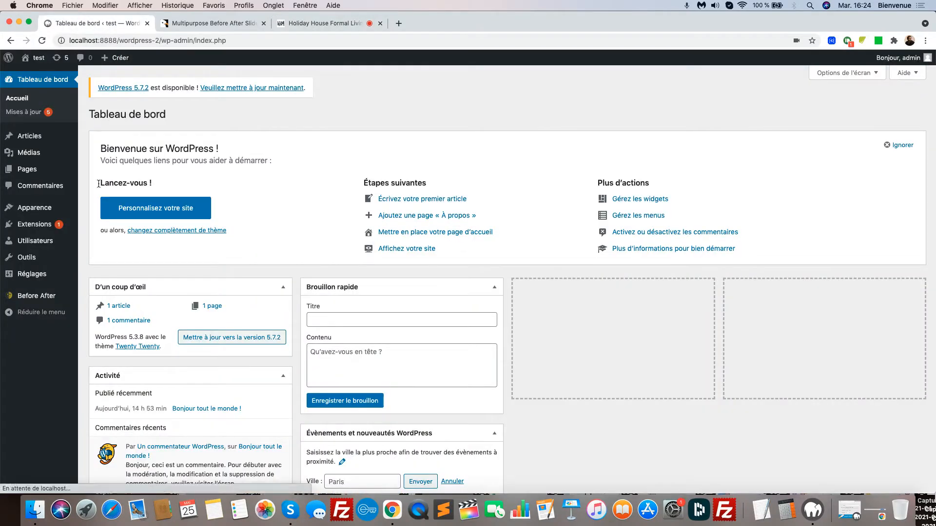
{"action": "left_click", "coordinate": [36, 159]}
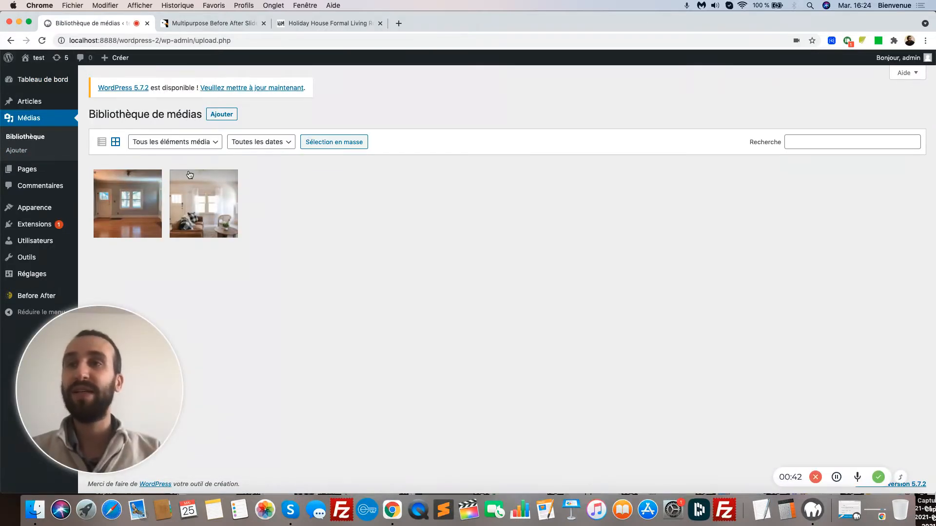
{"action": "scroll", "coordinate": [189, 174], "scroll_direction": "down", "scroll_amount": 2}
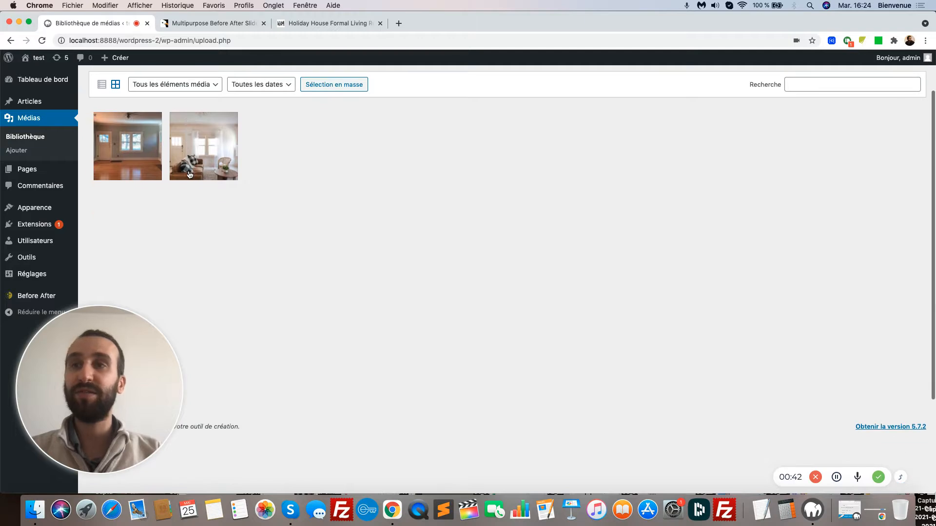
Step: Create a new before/after slider named SALON with the Before After plugin
{"action": "left_click", "coordinate": [44, 298]}
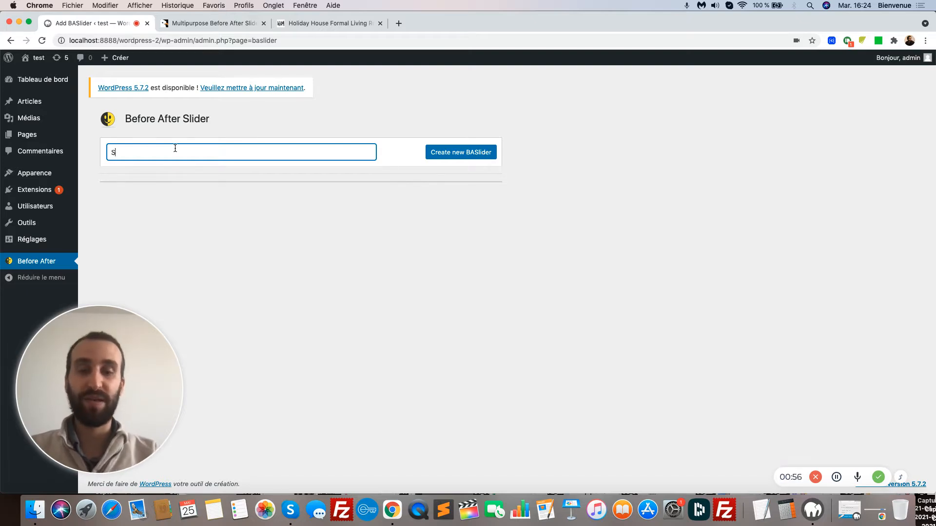
{"action": "left_click", "coordinate": [440, 153]}
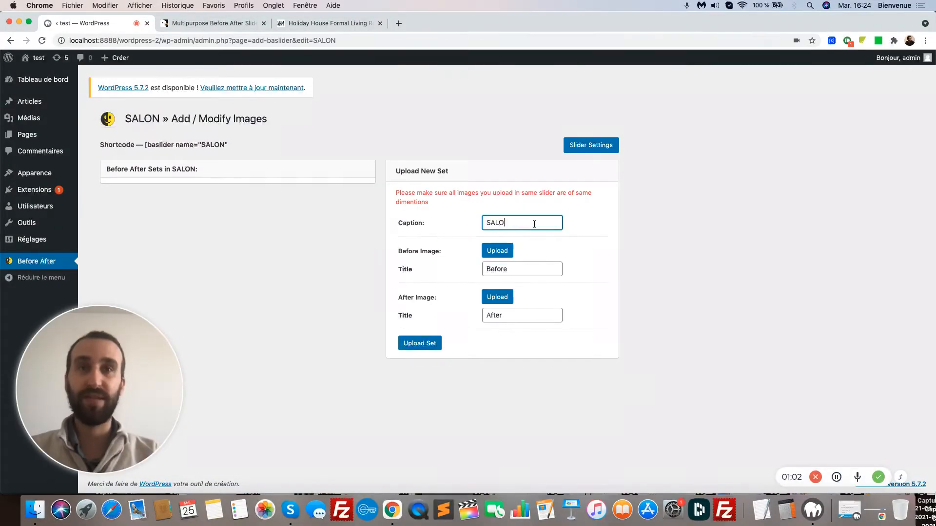
Step: Add a set captioned SALON, using the empty room photo as the before image and the furnished room photo as the after image
{"action": "left_click", "coordinate": [506, 252]}
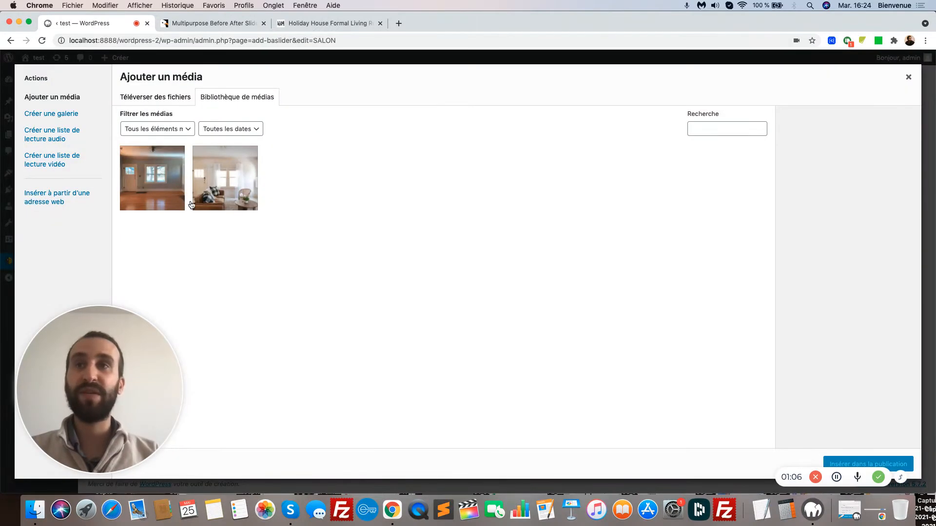
{"action": "left_click", "coordinate": [157, 187]}
{"action": "left_click", "coordinate": [882, 466]}
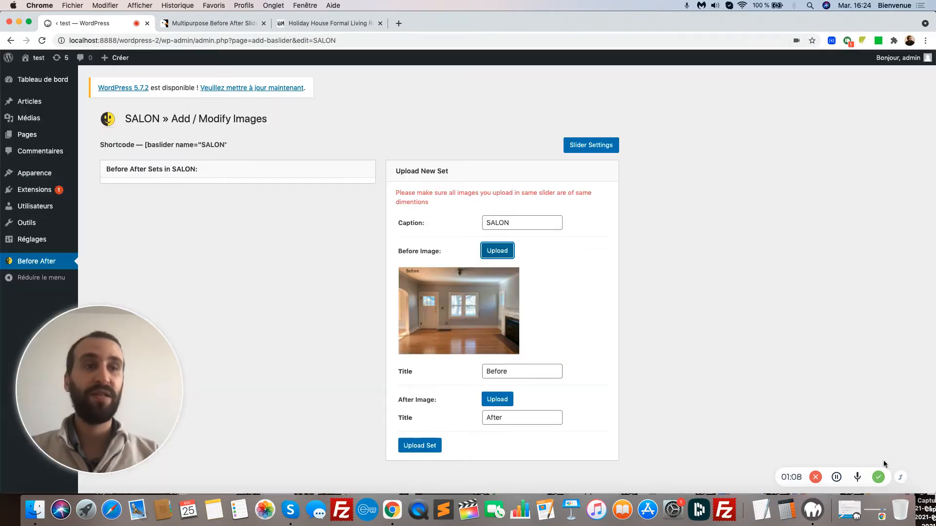
{"action": "left_click", "coordinate": [497, 399]}
{"action": "left_click", "coordinate": [236, 163]}
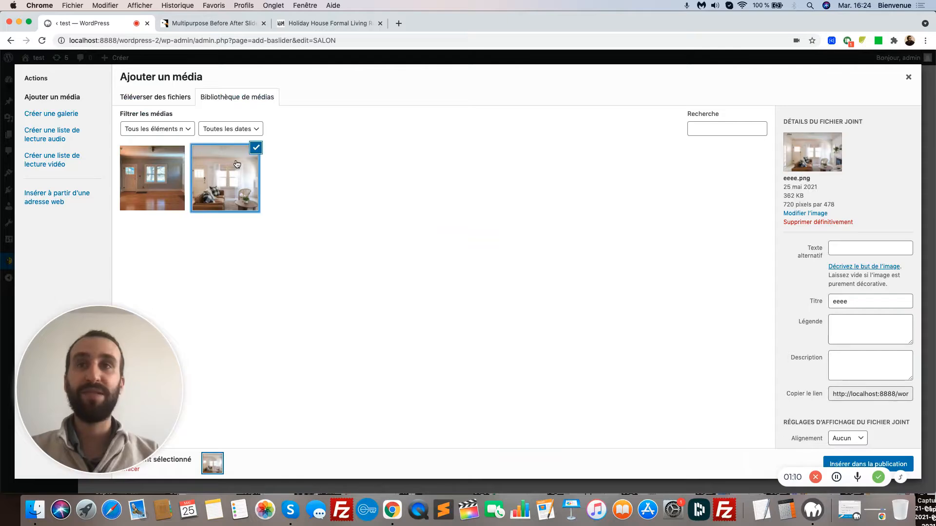
{"action": "left_click", "coordinate": [908, 464]}
{"action": "scroll", "coordinate": [659, 355], "scroll_direction": "down", "scroll_amount": 3}
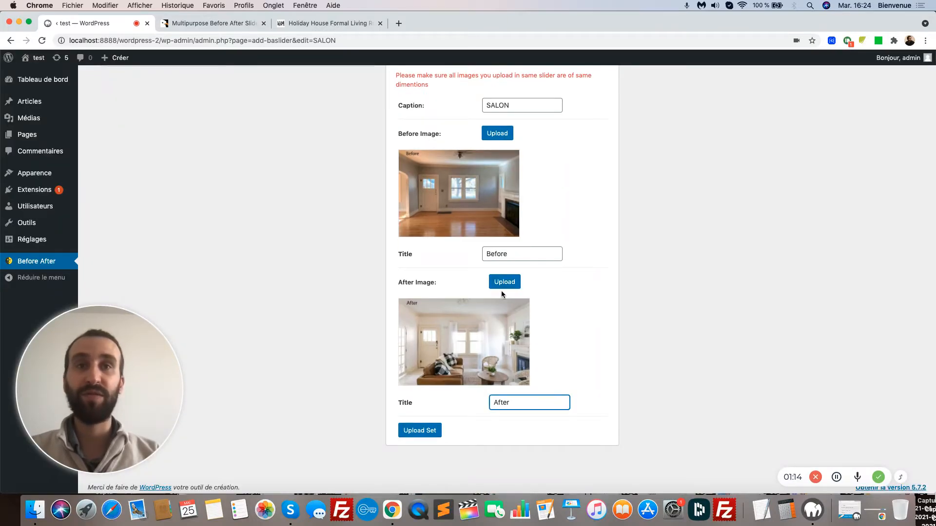
{"action": "scroll", "coordinate": [614, 308], "scroll_direction": "down", "scroll_amount": 1}
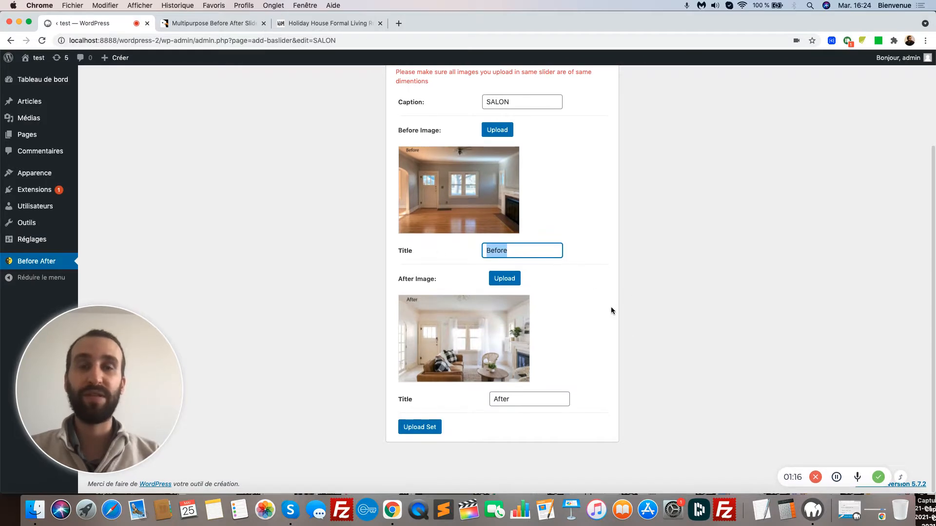
{"action": "left_click", "coordinate": [435, 430]}
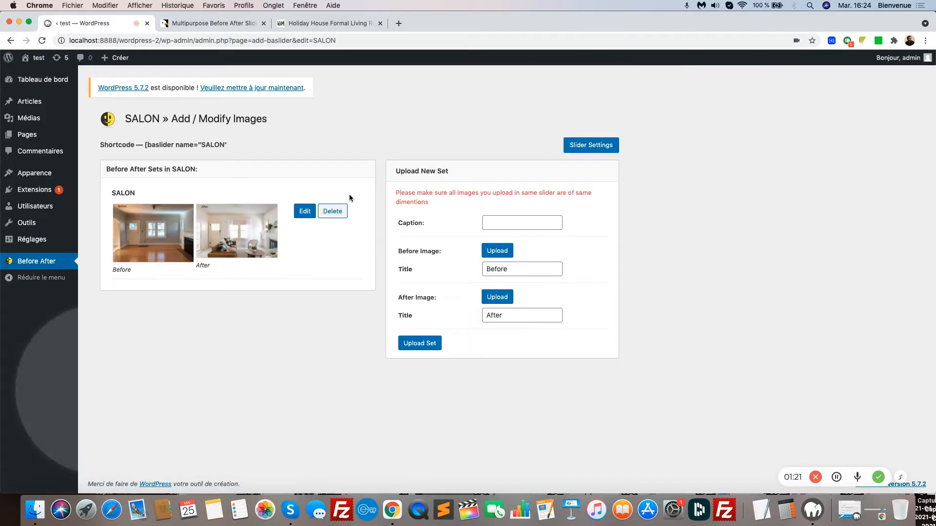
Step: Examine the SALON slider's shortcode up close and revisit the plugin's demo slider for comparison
{"action": "triple_click", "coordinate": [146, 142]}
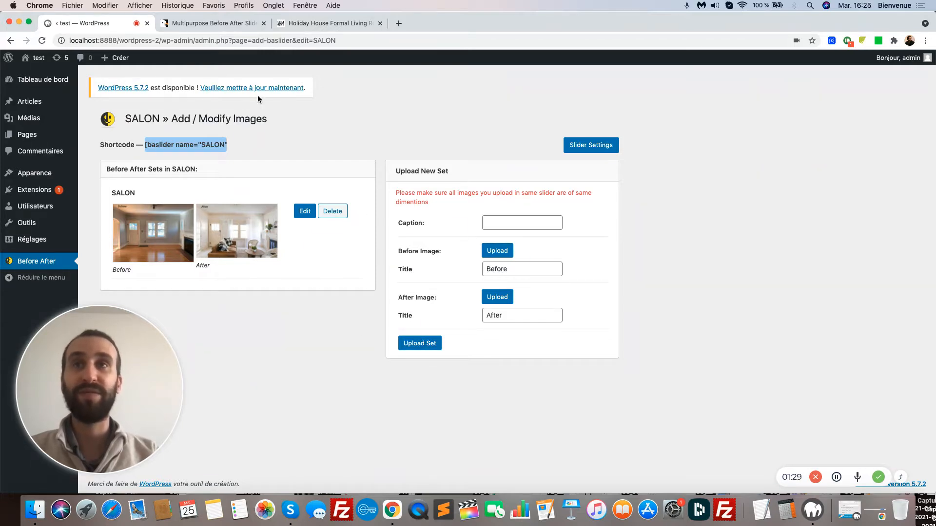
{"action": "left_click", "coordinate": [239, 25]}
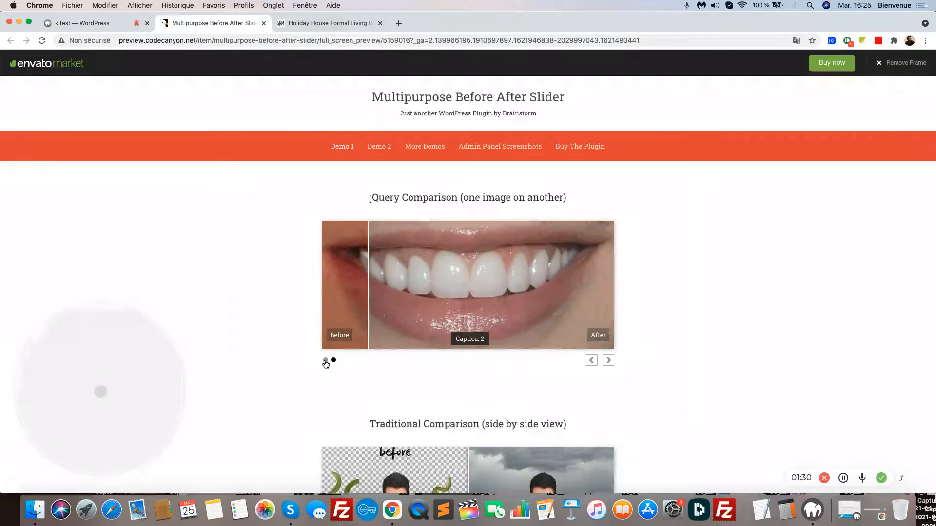
{"action": "left_click", "coordinate": [127, 24]}
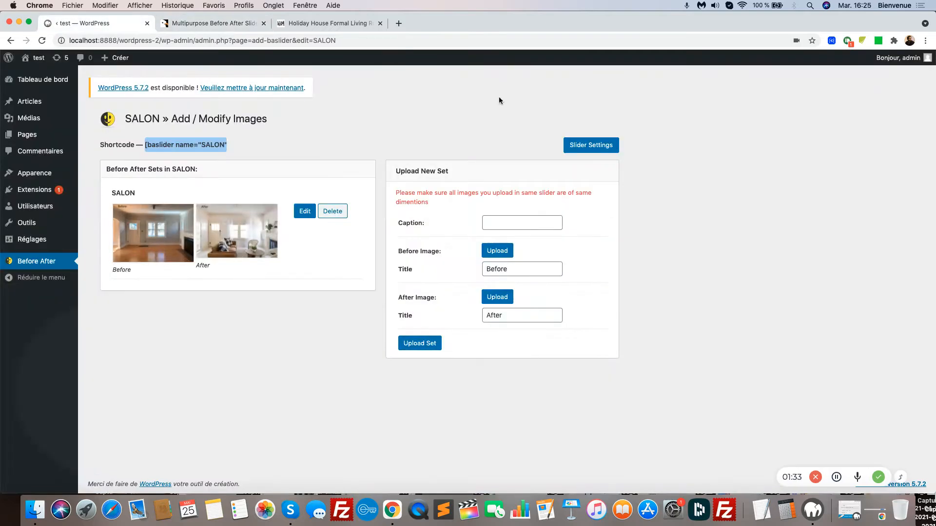
{"action": "triple_click", "coordinate": [147, 144]}
{"action": "triple_click", "coordinate": [147, 144]}
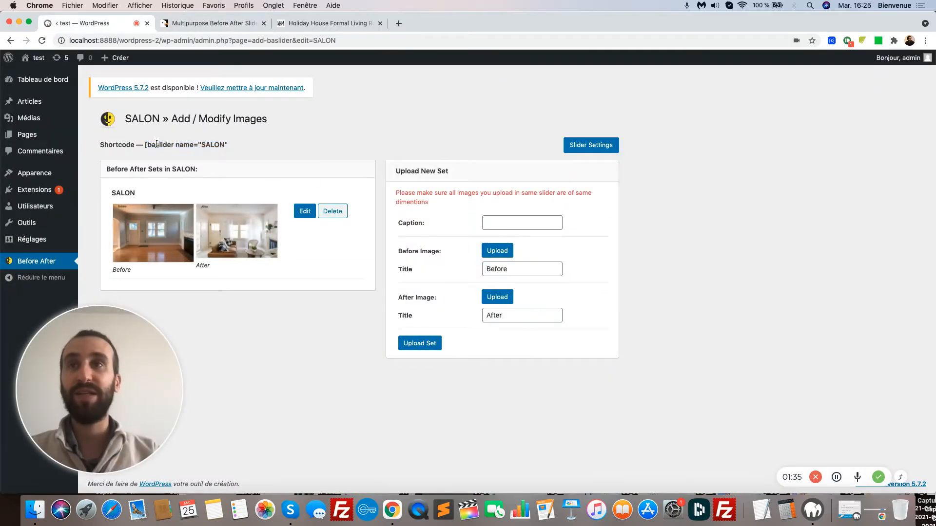
{"action": "left_click", "coordinate": [149, 144]}
{"action": "scroll", "coordinate": [149, 144], "scroll_direction": "up", "scroll_amount": 5}
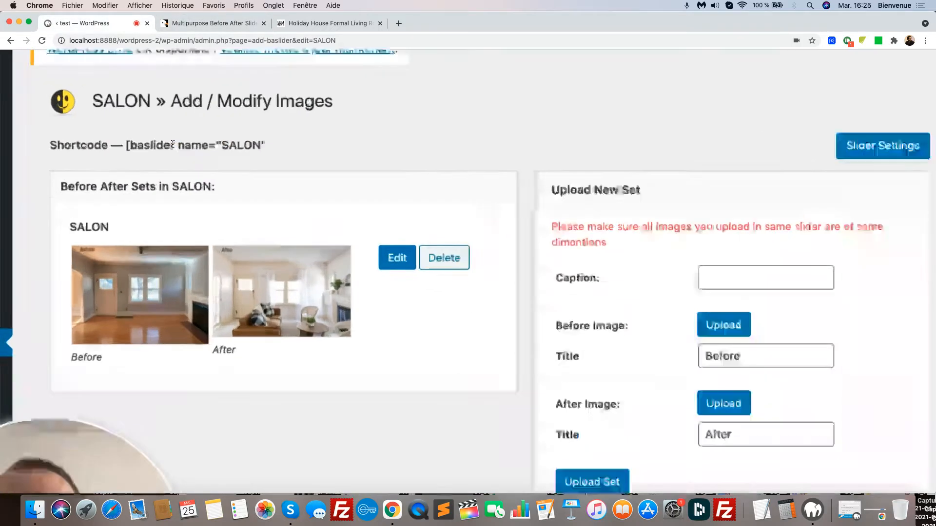
{"action": "left_click_drag", "start_coordinate": [253, 145], "coordinate": [274, 149]}
{"action": "triple_click", "coordinate": [257, 146]}
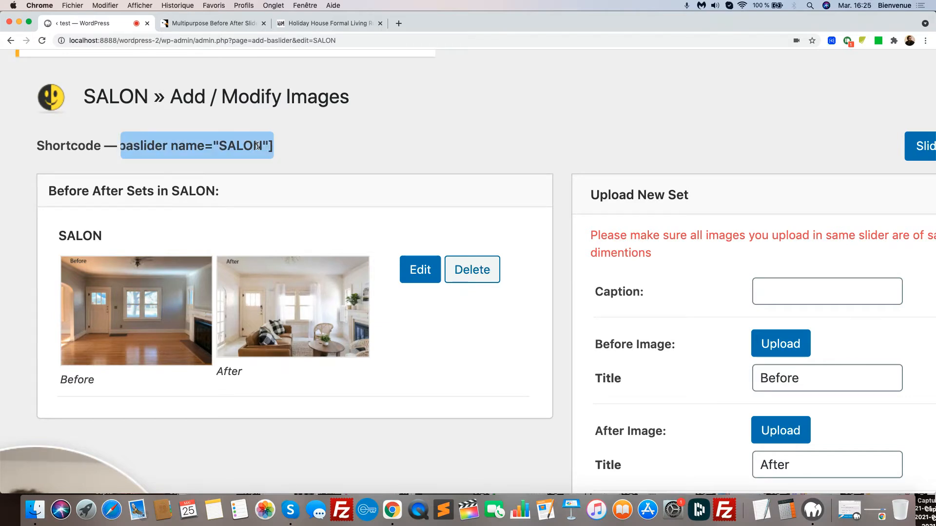
{"action": "scroll", "coordinate": [257, 146], "scroll_direction": "down", "scroll_amount": 5}
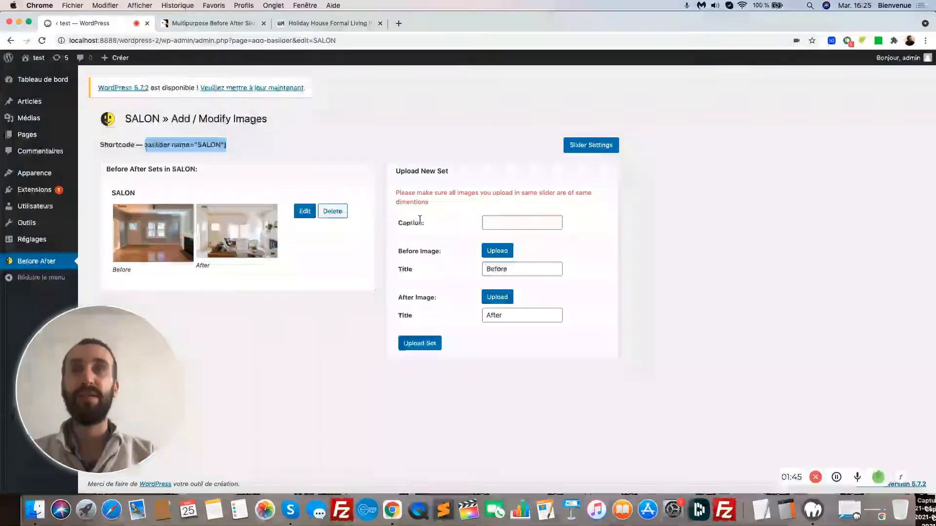
Step: In the SALON slider's settings, disable autoplay, hide the comparison bar shadow, arrows, paginations, caption and before/after caption, and save the changes
{"action": "left_click", "coordinate": [587, 146]}
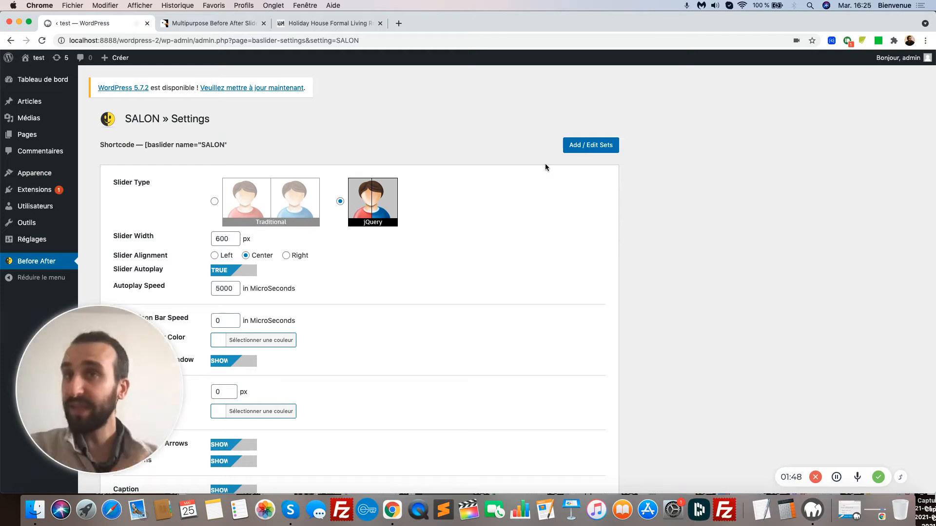
{"action": "scroll", "coordinate": [282, 271], "scroll_direction": "down", "scroll_amount": 3}
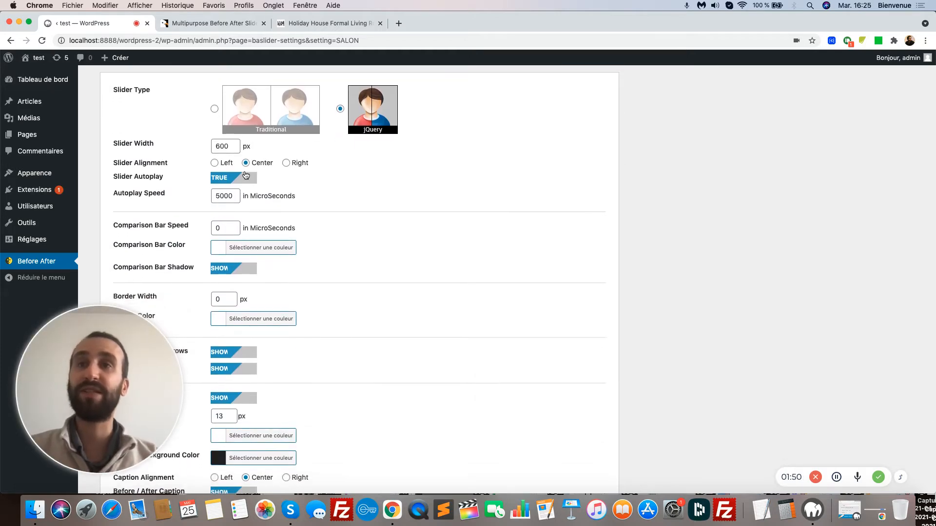
{"action": "left_click", "coordinate": [234, 182]}
{"action": "scroll", "coordinate": [347, 249], "scroll_direction": "down", "scroll_amount": 2}
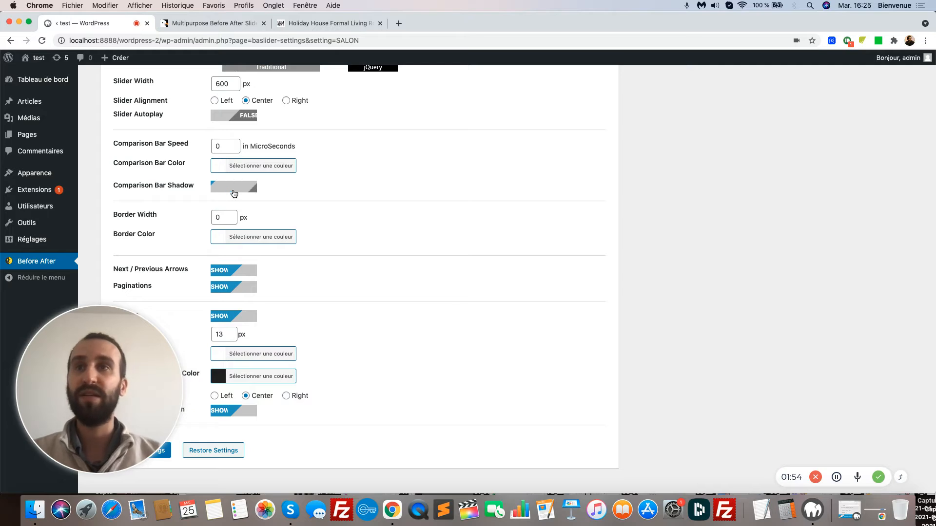
{"action": "scroll", "coordinate": [280, 212], "scroll_direction": "down", "scroll_amount": 2}
{"action": "left_click", "coordinate": [230, 226]}
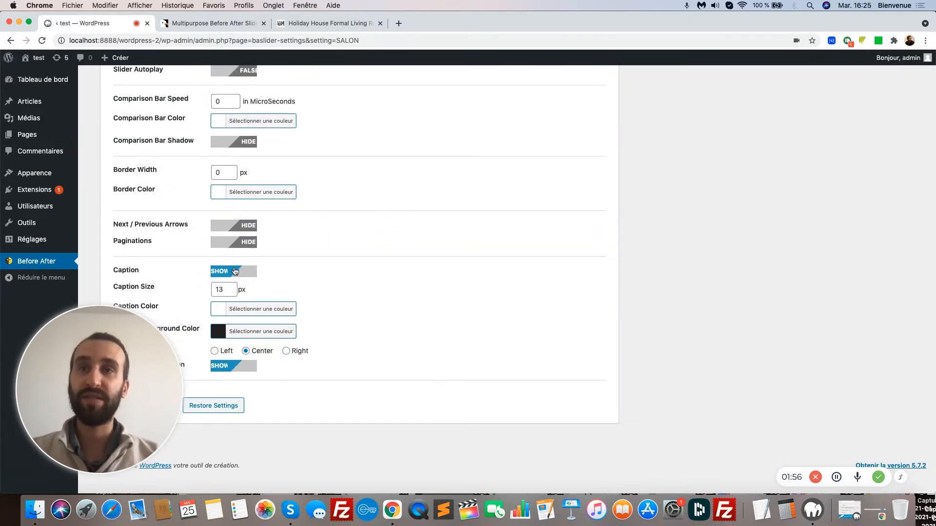
{"action": "left_click", "coordinate": [234, 272]}
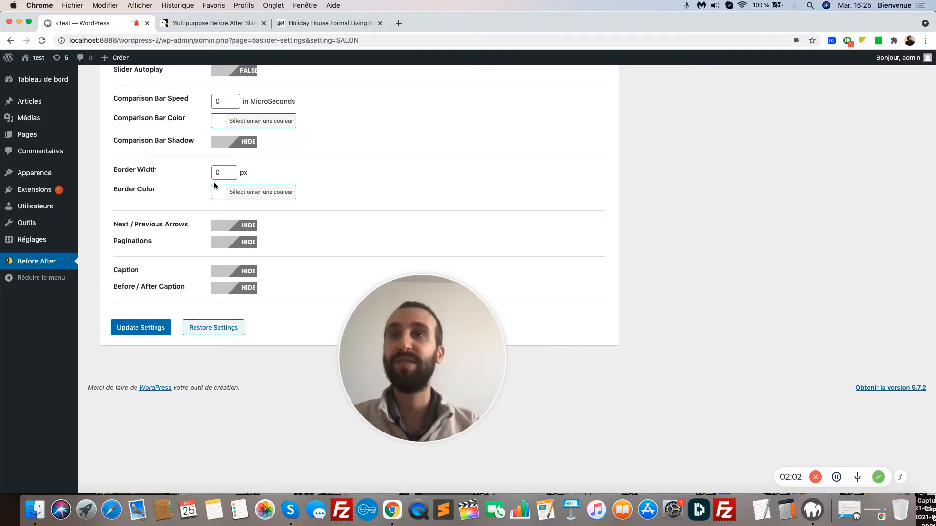
{"action": "left_click", "coordinate": [149, 329]}
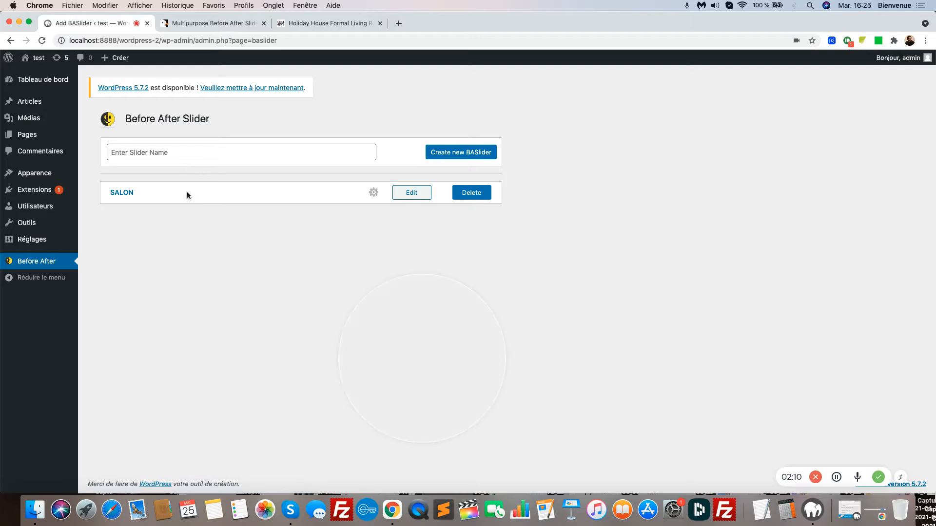
Step: Open the SALON slider for editing from the slider list and copy its shortcode
{"action": "left_click", "coordinate": [409, 192]}
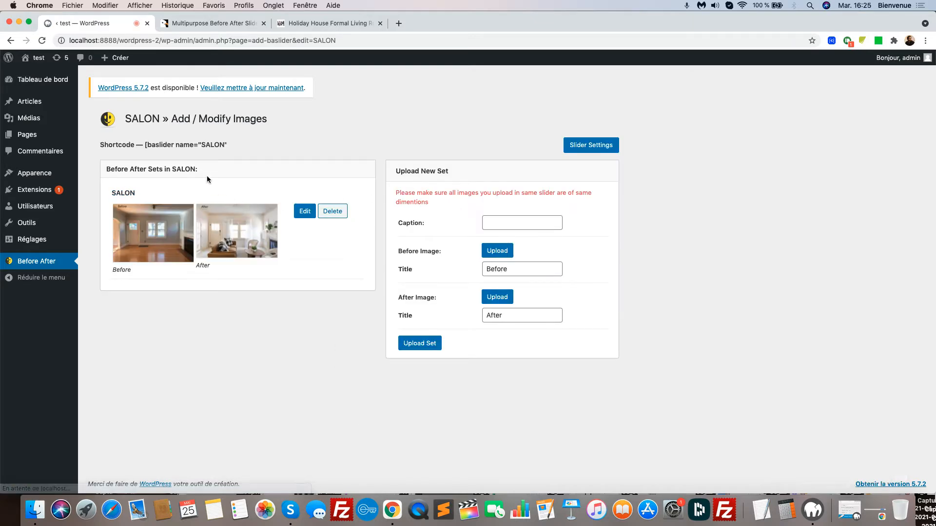
{"action": "left_click", "coordinate": [185, 144]}
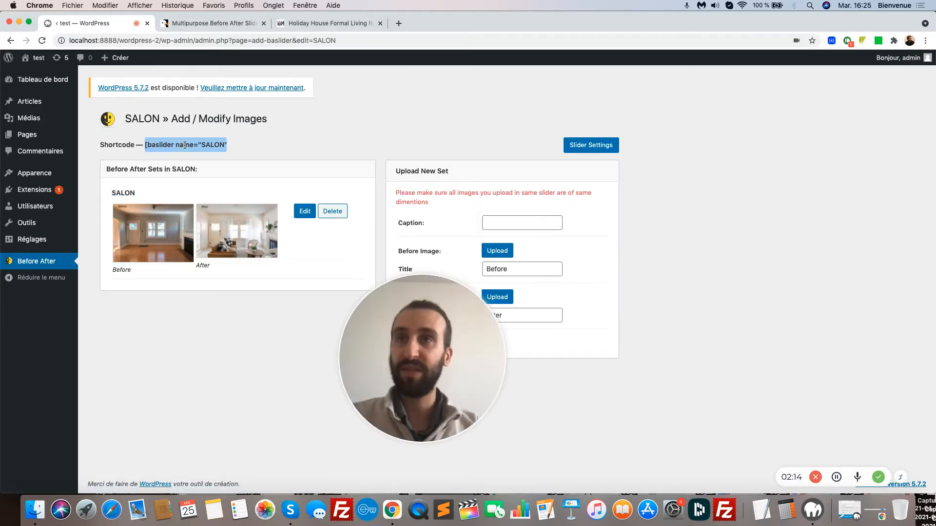
{"action": "right_click", "coordinate": [184, 145]}
{"action": "left_click", "coordinate": [206, 160]}
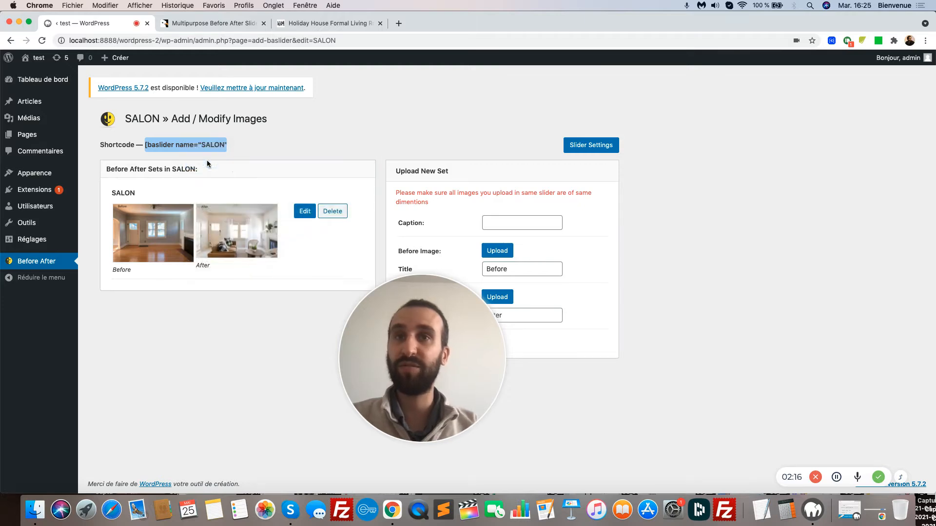
{"action": "left_click", "coordinate": [168, 140]}
Step: Open the list of all the site's pages
{"action": "mouse_move", "coordinate": [41, 131]}
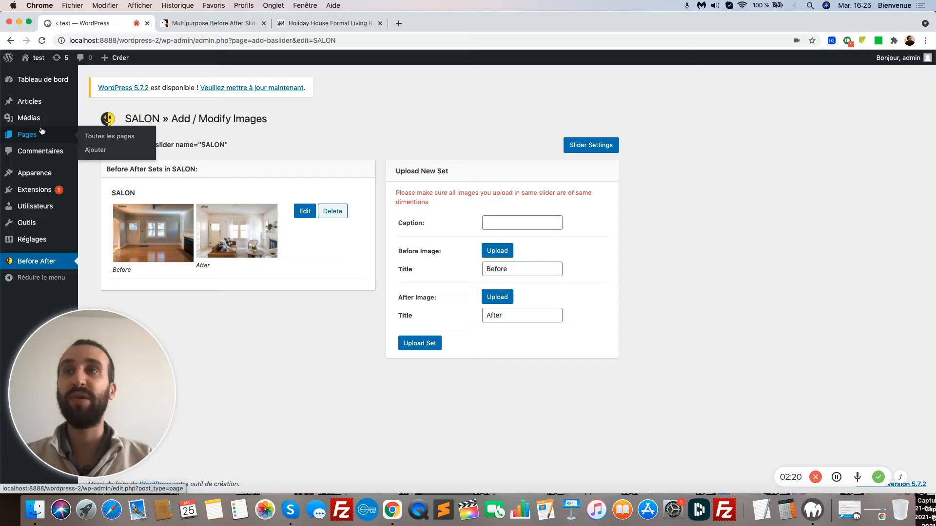
{"action": "mouse_move", "coordinate": [44, 101]}
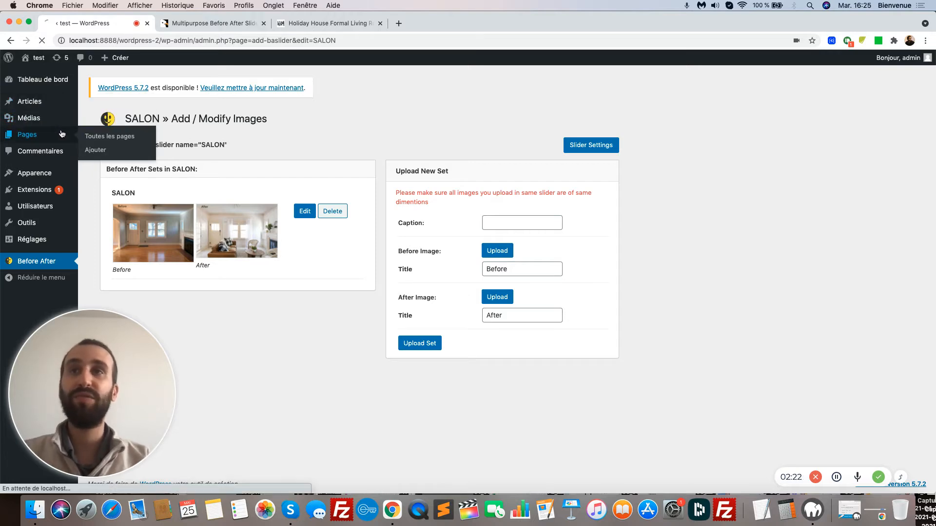
{"action": "left_click", "coordinate": [29, 134]}
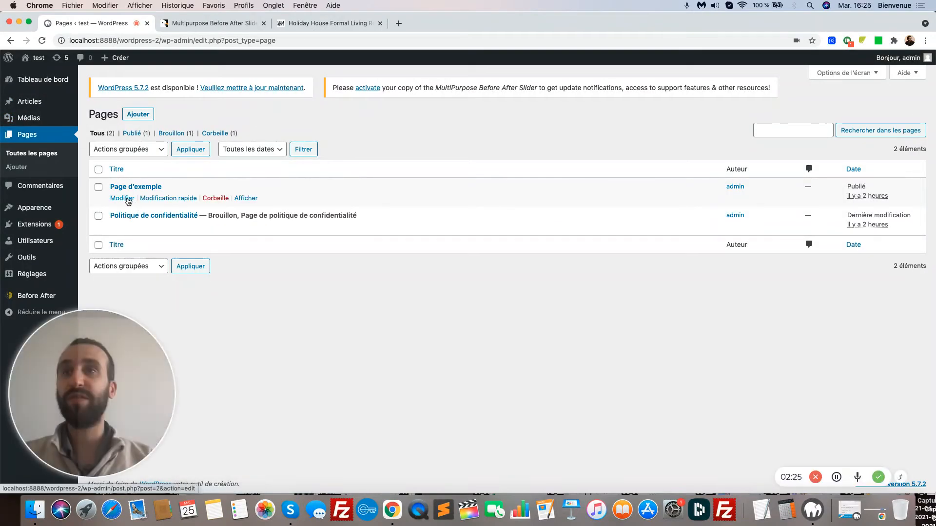
Step: Open Page d'exemple for editing and remove the two existing SALON shortcode blocks below the first paragraph
{"action": "left_click", "coordinate": [124, 199]}
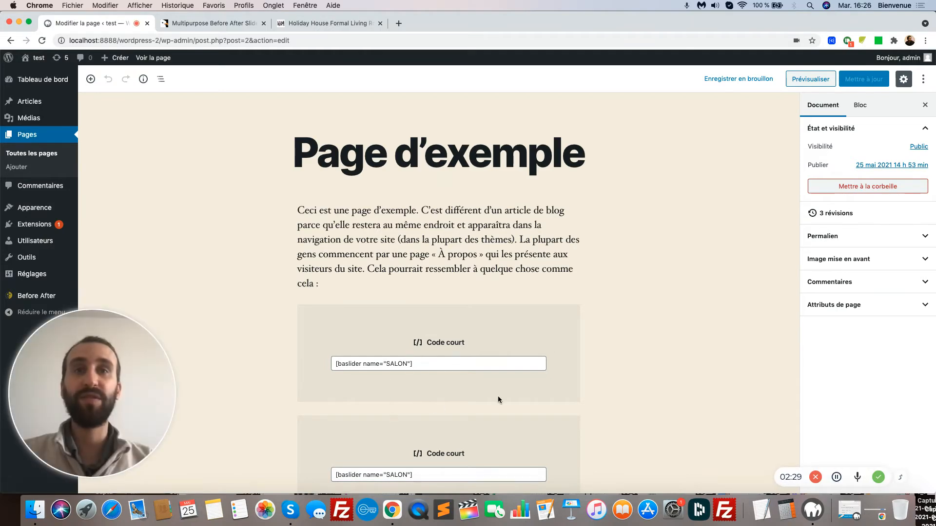
{"action": "scroll", "coordinate": [498, 399], "scroll_direction": "down", "scroll_amount": 2}
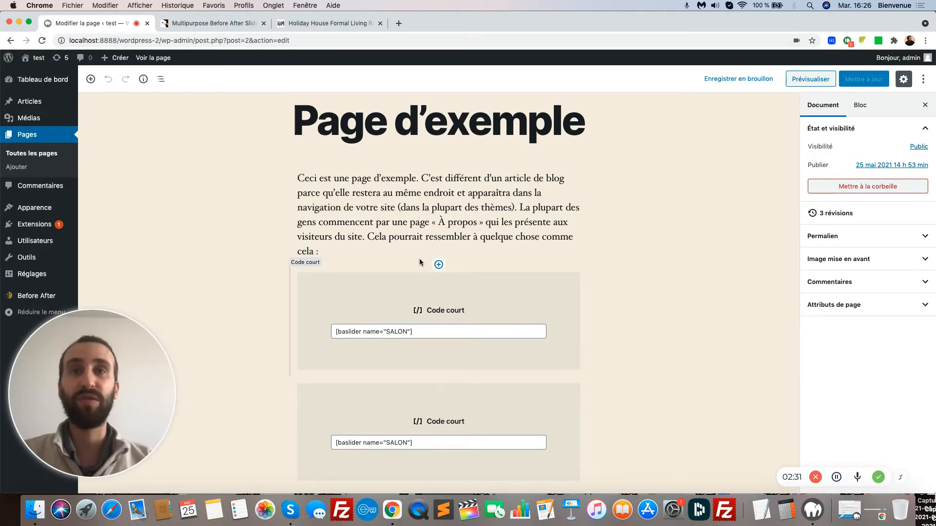
{"action": "left_click", "coordinate": [365, 300]}
{"action": "left_click", "coordinate": [324, 257]}
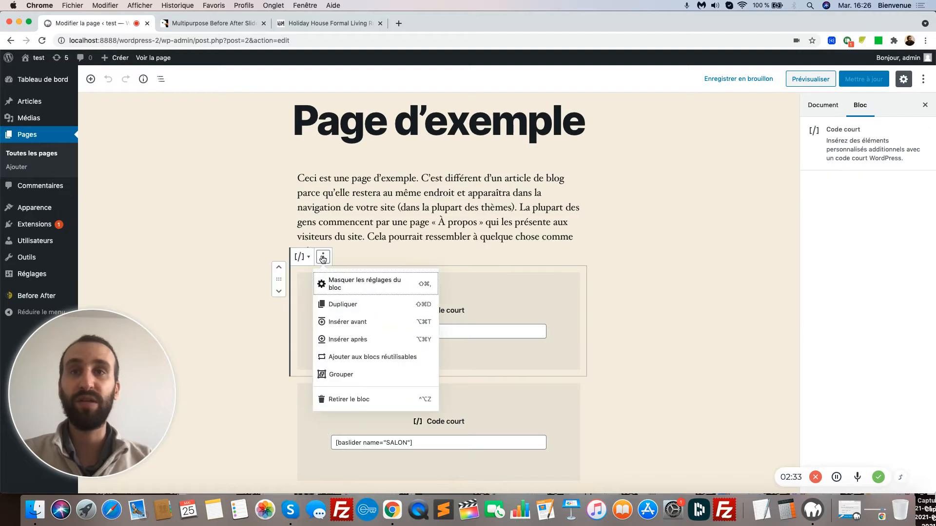
{"action": "left_click", "coordinate": [356, 397]}
{"action": "left_click", "coordinate": [332, 282]}
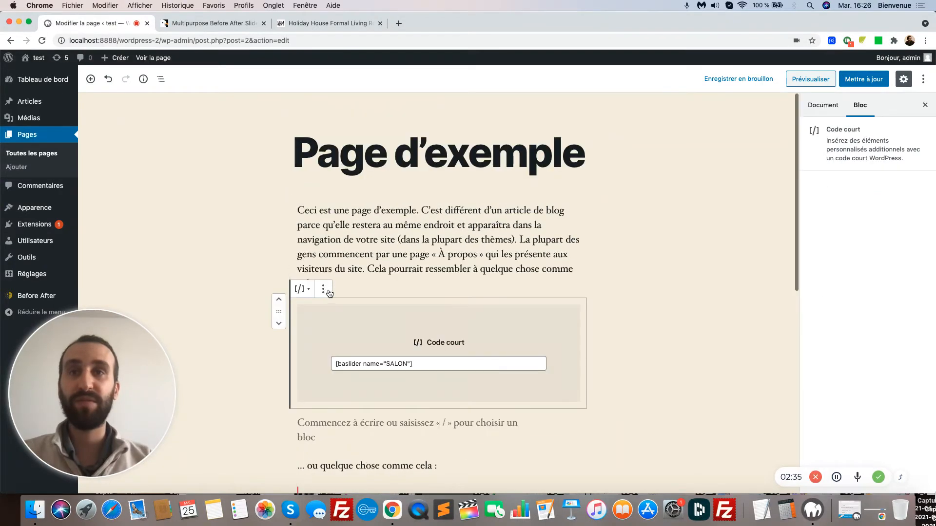
{"action": "left_click", "coordinate": [323, 289]}
{"action": "left_click", "coordinate": [358, 430]}
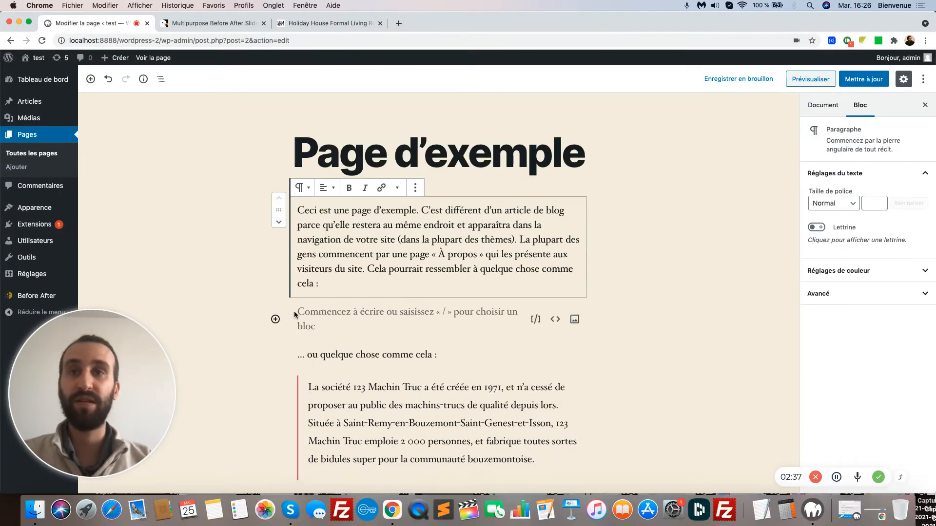
Step: Insert a Code court block below the first paragraph, containing the shortcode [baslider name="SALON"]
{"action": "left_click", "coordinate": [275, 320]}
{"action": "type", "text": "c"}
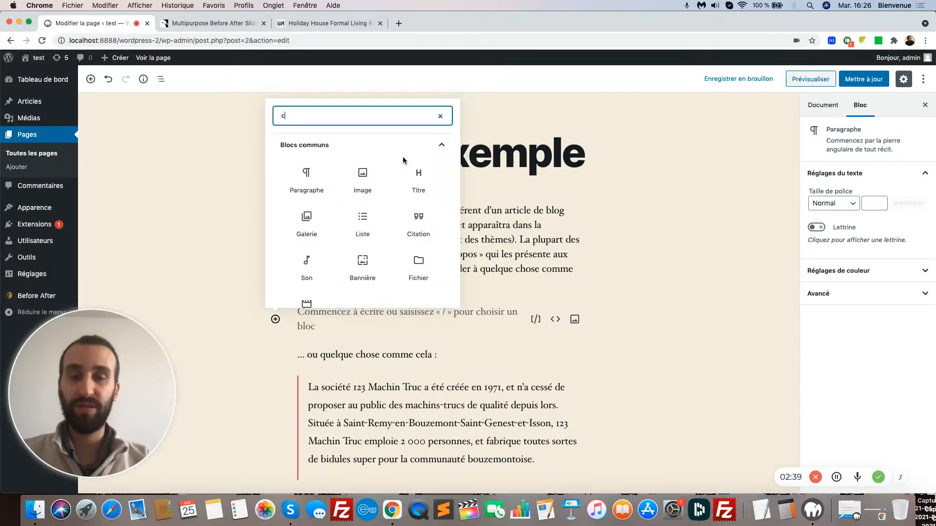
{"action": "type", "text": "ode"}
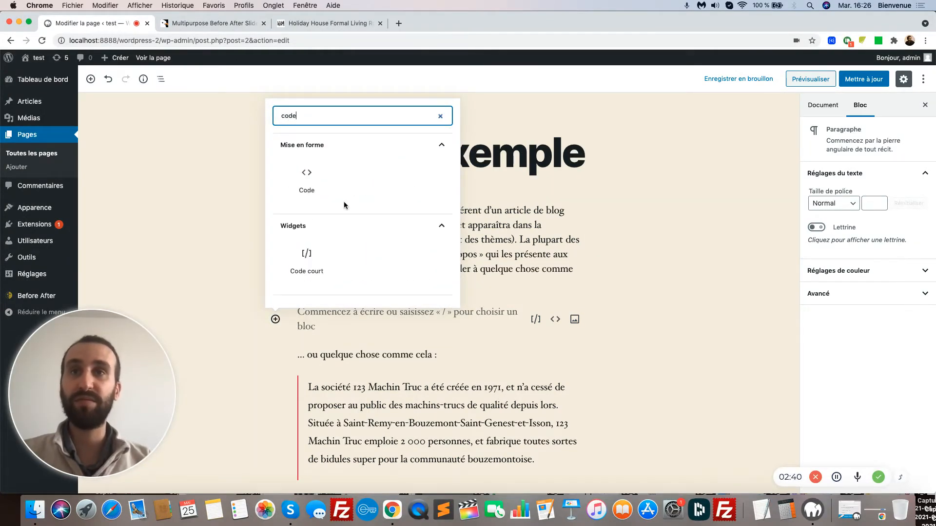
{"action": "left_click", "coordinate": [307, 258]}
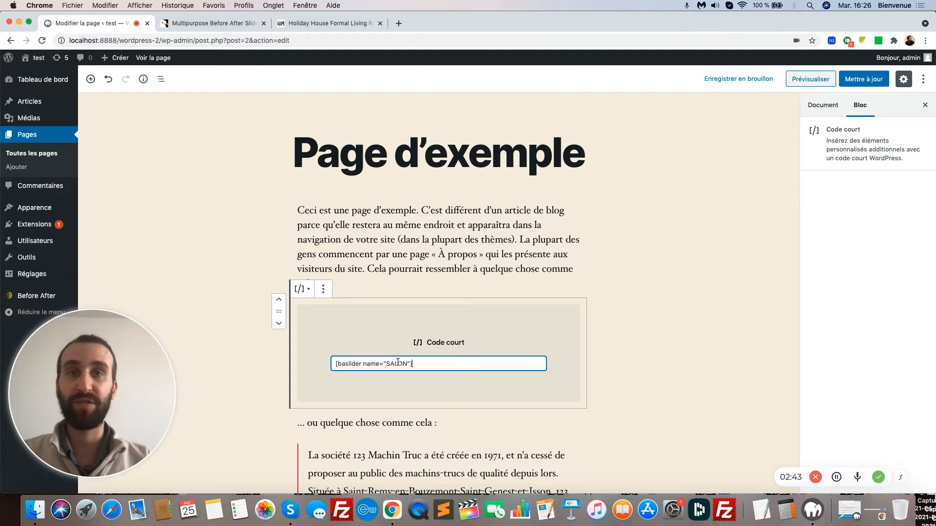
{"action": "scroll", "coordinate": [443, 390], "scroll_direction": "down", "scroll_amount": 5}
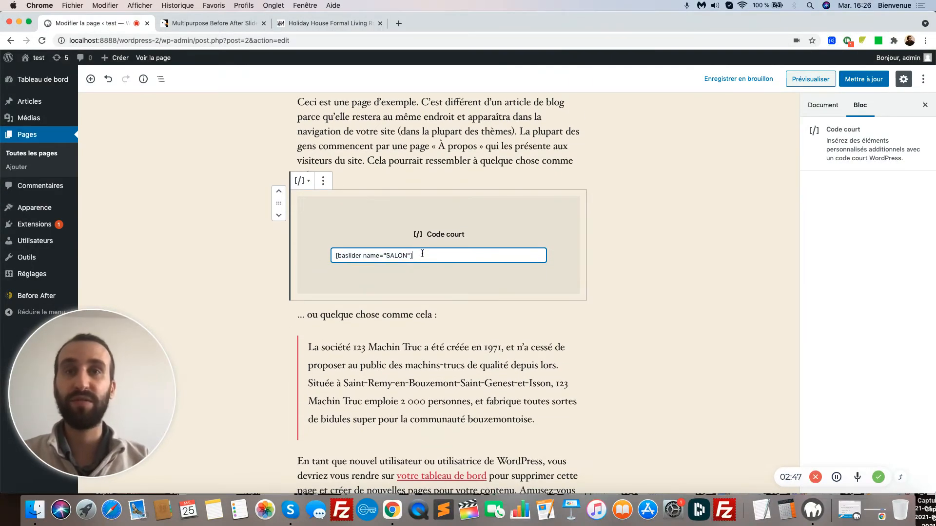
{"action": "left_click_drag", "start_coordinate": [446, 252], "coordinate": [306, 249]}
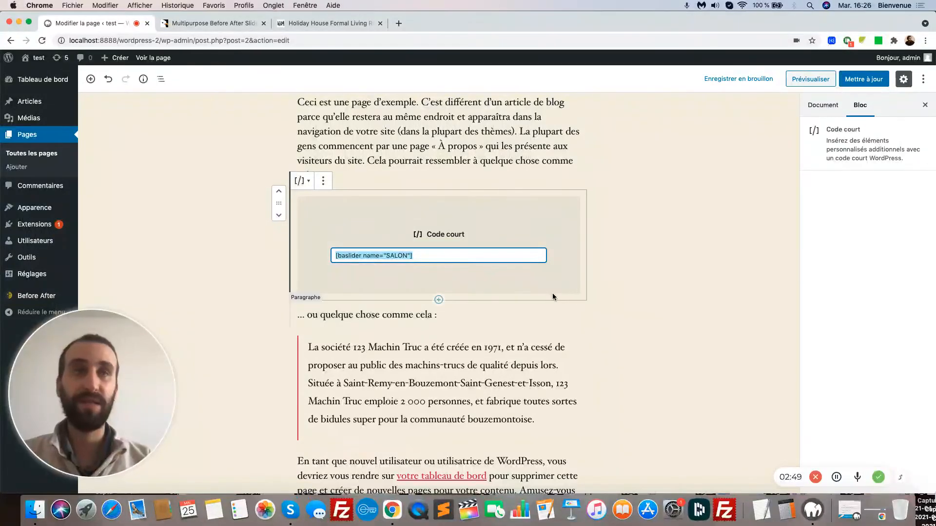
Step: Update Page d'exemple and examine the before/after slider on the published page
{"action": "left_click", "coordinate": [872, 84]}
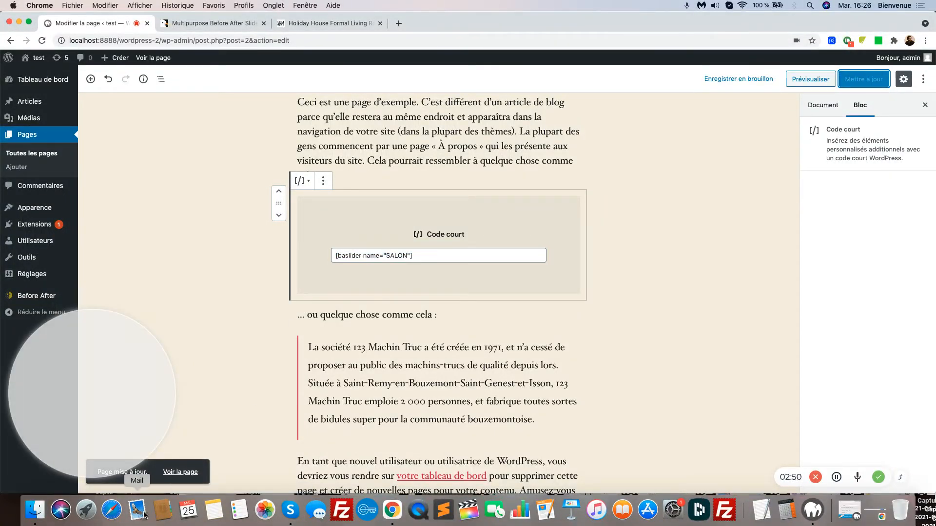
{"action": "left_click", "coordinate": [180, 472]}
{"action": "scroll", "coordinate": [302, 247], "scroll_direction": "down", "scroll_amount": 5}
{"action": "scroll", "coordinate": [256, 292], "scroll_direction": "up", "scroll_amount": 1}
{"action": "left_click_drag", "start_coordinate": [341, 277], "coordinate": [312, 340]}
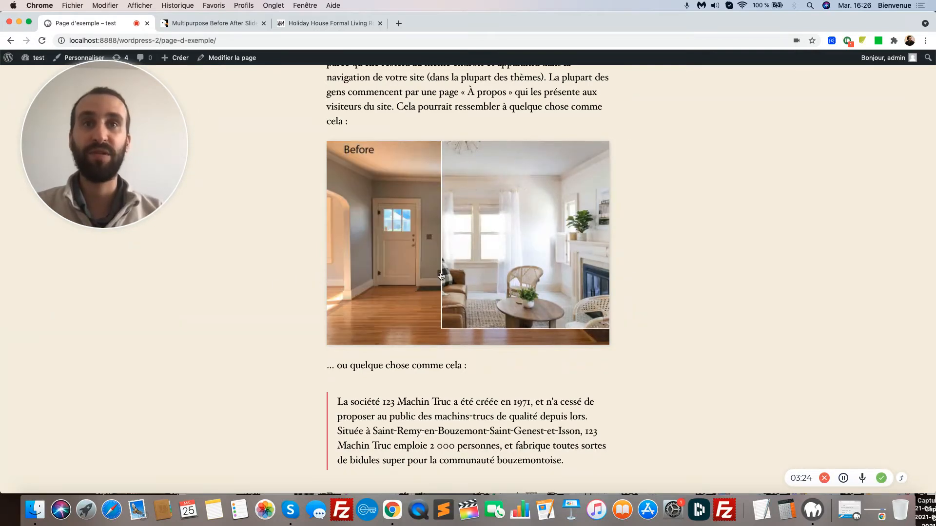
{"action": "scroll", "coordinate": [276, 276], "scroll_direction": "up", "scroll_amount": 5}
{"action": "left_click_drag", "start_coordinate": [112, 97], "coordinate": [117, 308]}
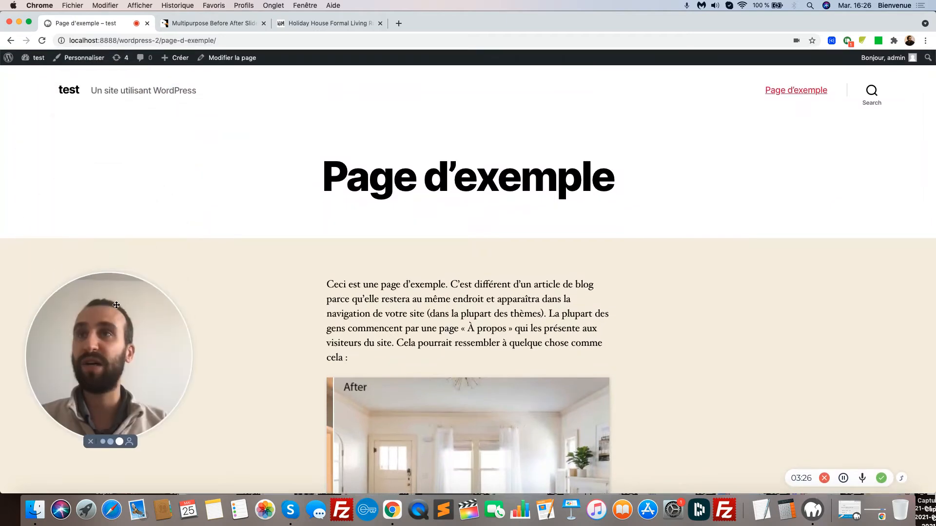
Step: Open the site's media library and compare the pixel dimensions of the before and after living room images
{"action": "mouse_move", "coordinate": [36, 57]}
{"action": "left_click", "coordinate": [43, 76]}
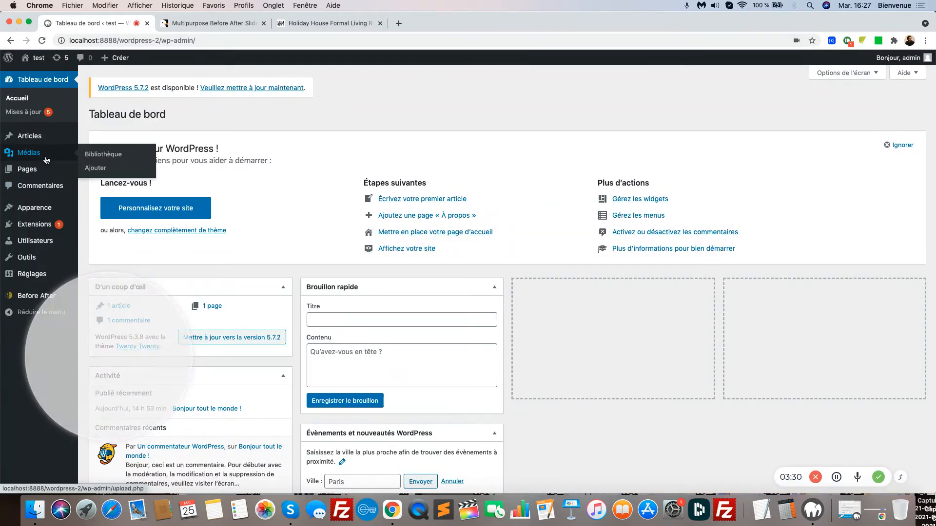
{"action": "left_click", "coordinate": [47, 159]}
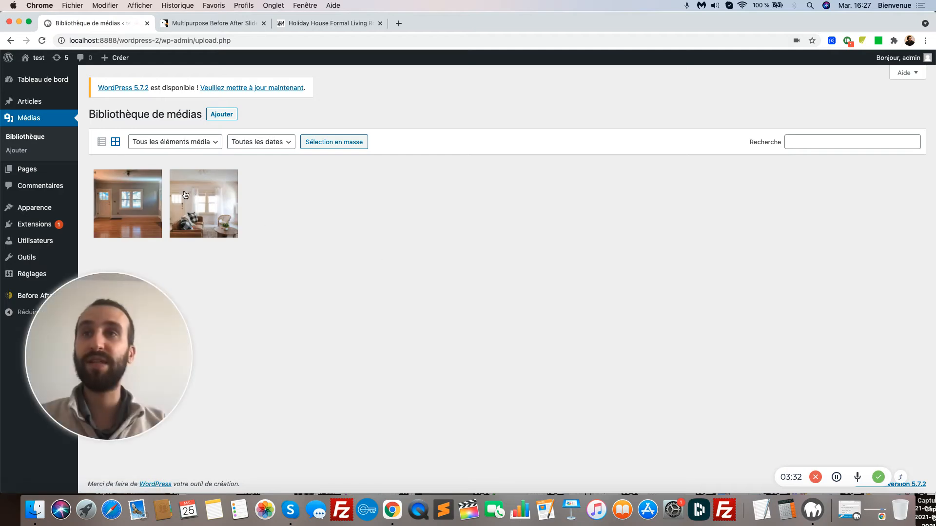
{"action": "left_click", "coordinate": [137, 187]}
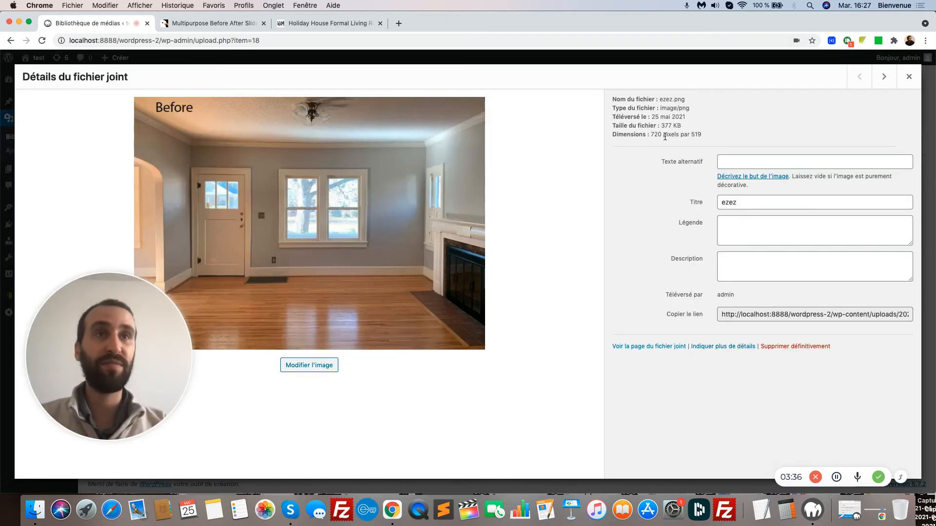
{"action": "key", "text": "Right"}
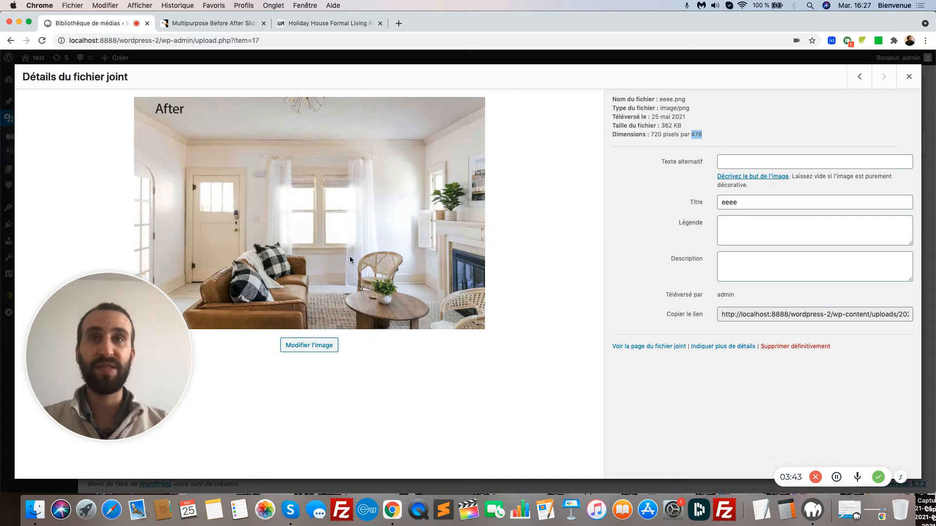
{"action": "key", "text": "Left"}
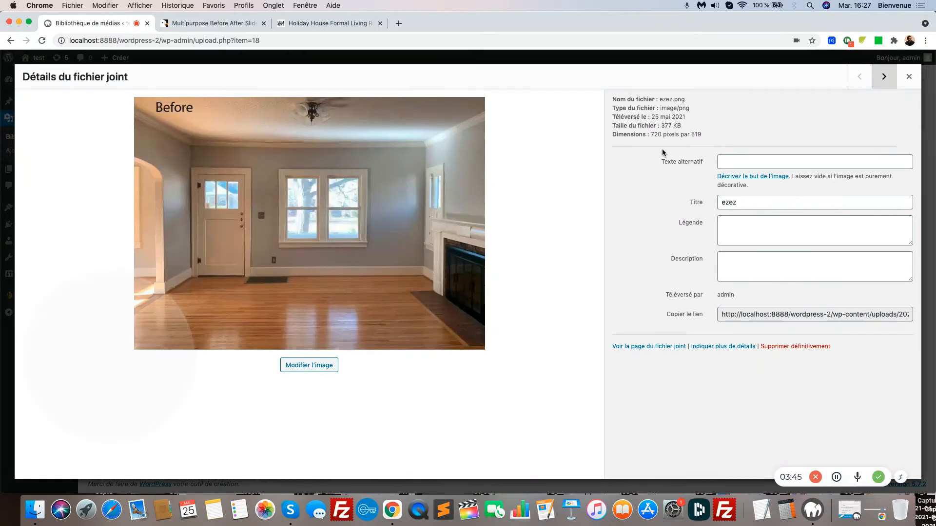
Step: Start cropping the before image from its bottom edge, with a selection of 720 × 478 pixels
{"action": "left_click", "coordinate": [326, 364]}
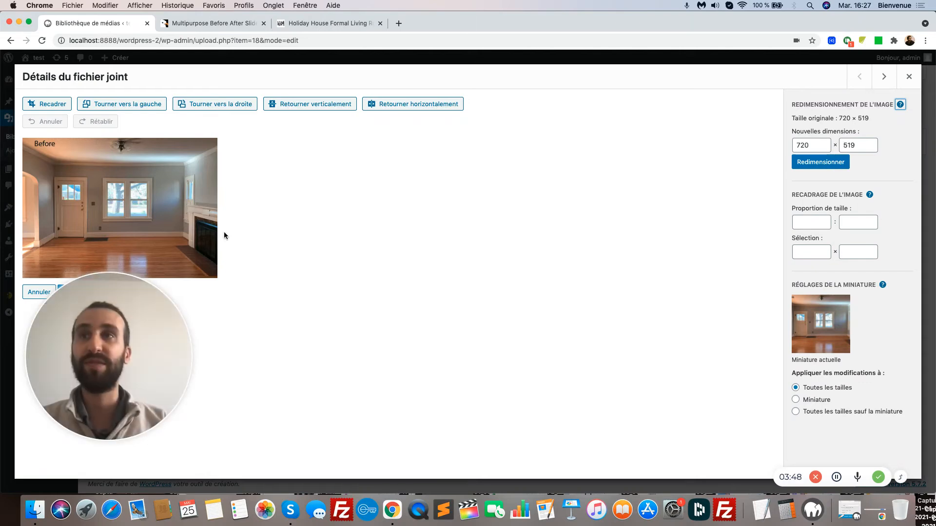
{"action": "left_click", "coordinate": [57, 104]}
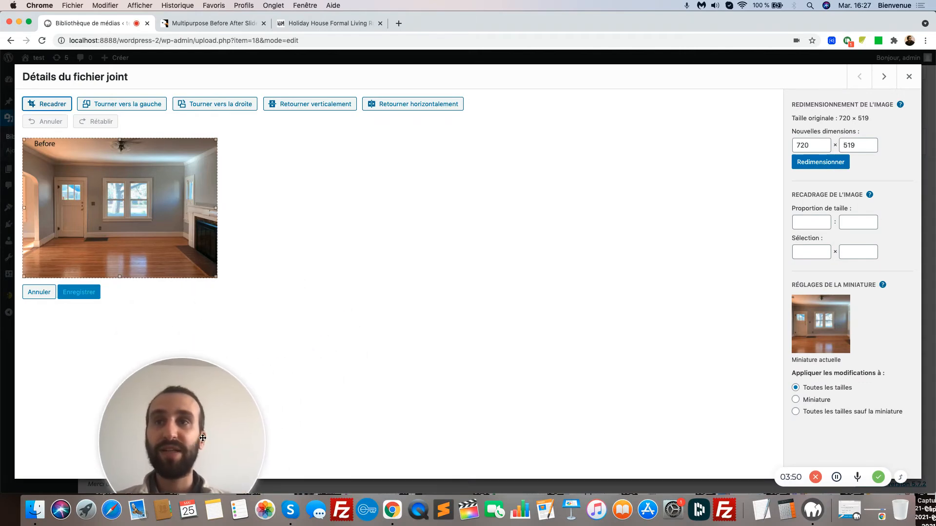
{"action": "left_click_drag", "start_coordinate": [120, 277], "coordinate": [119, 267]}
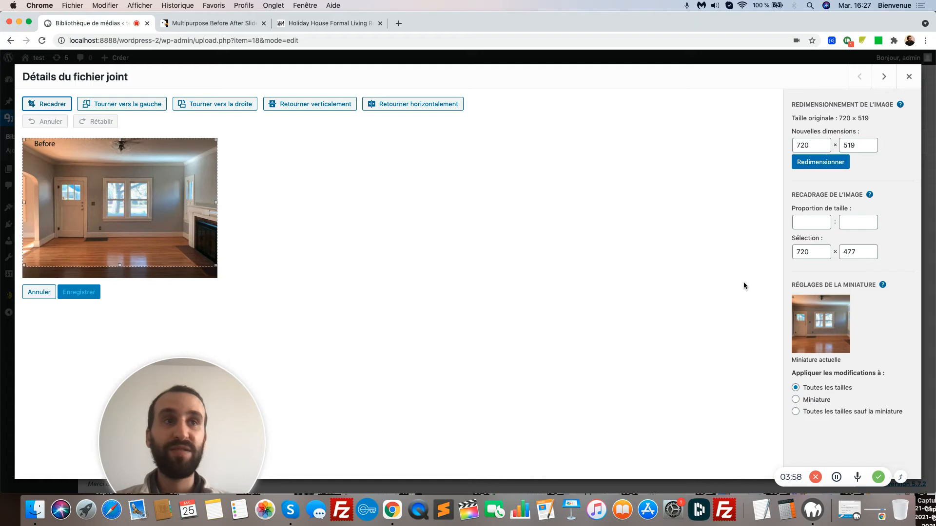
{"action": "double_click", "coordinate": [852, 252]}
{"action": "type", "text": "478"}
{"action": "left_click", "coordinate": [748, 262]}
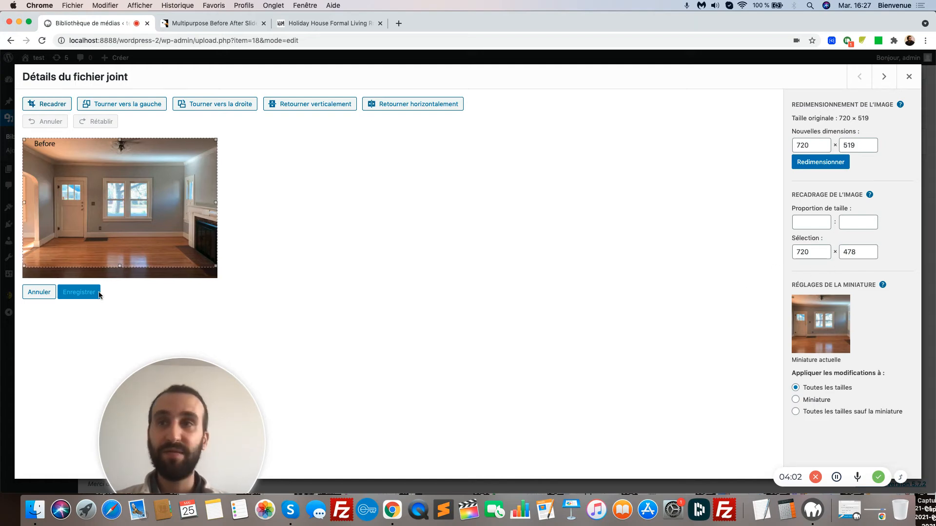
Step: Adjust the before image's crop selection to 720 × 477 pixels, apply the crop and save the image
{"action": "left_click_drag", "start_coordinate": [121, 268], "coordinate": [121, 268]}
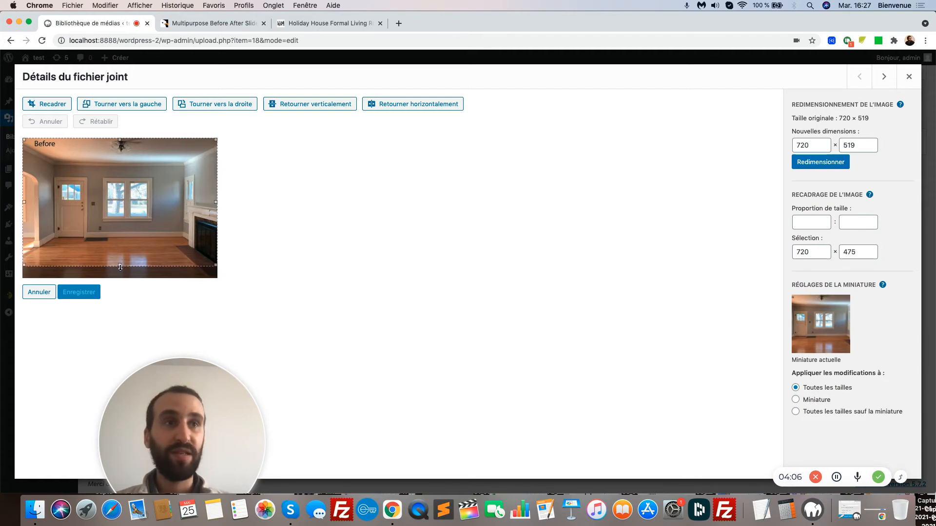
{"action": "left_click_drag", "start_coordinate": [120, 268], "coordinate": [120, 267]}
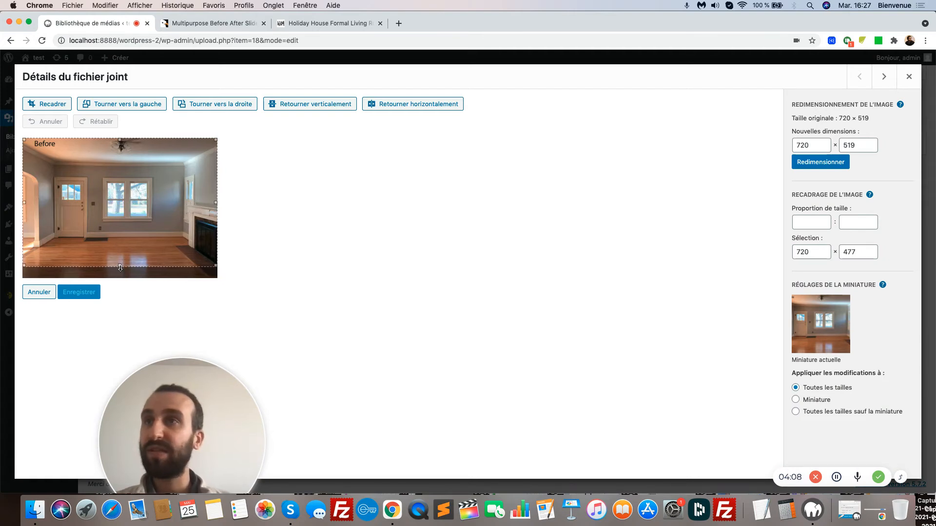
{"action": "left_click", "coordinate": [56, 107]}
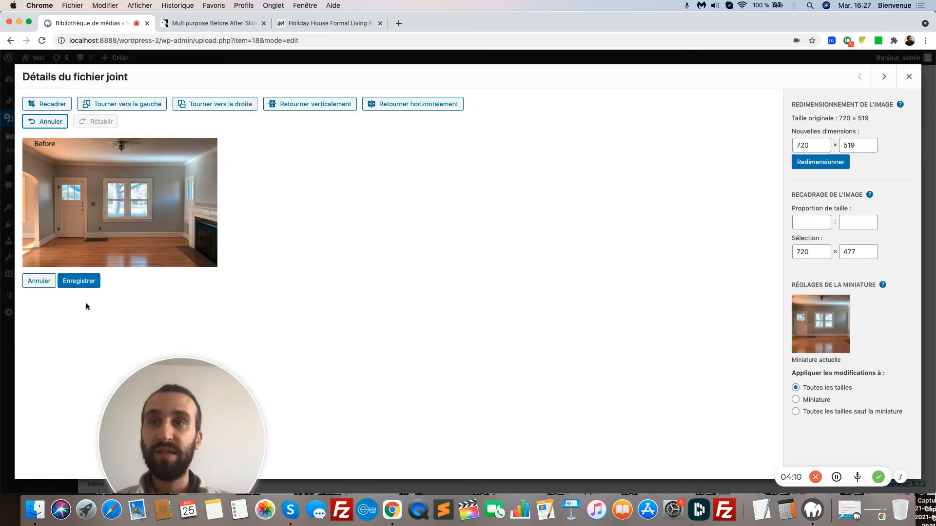
{"action": "left_click", "coordinate": [99, 283]}
{"action": "left_click", "coordinate": [99, 282]}
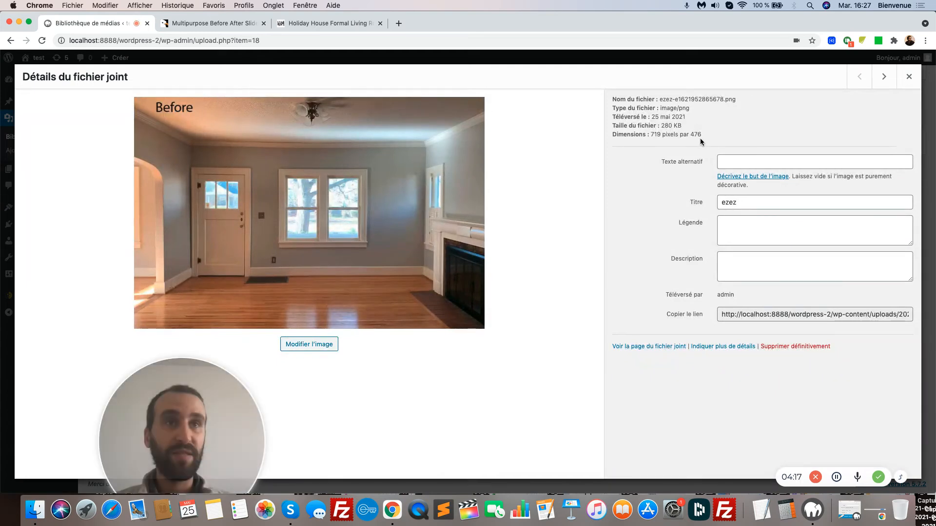
Step: Try to resize the cropped before image to 722 × 478 pixels
{"action": "left_click", "coordinate": [306, 348]}
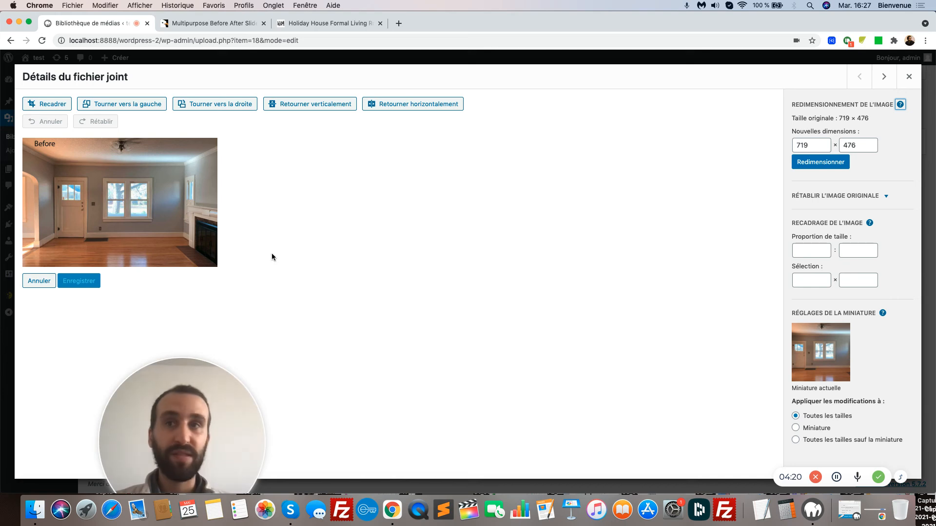
{"action": "left_click", "coordinate": [54, 103]}
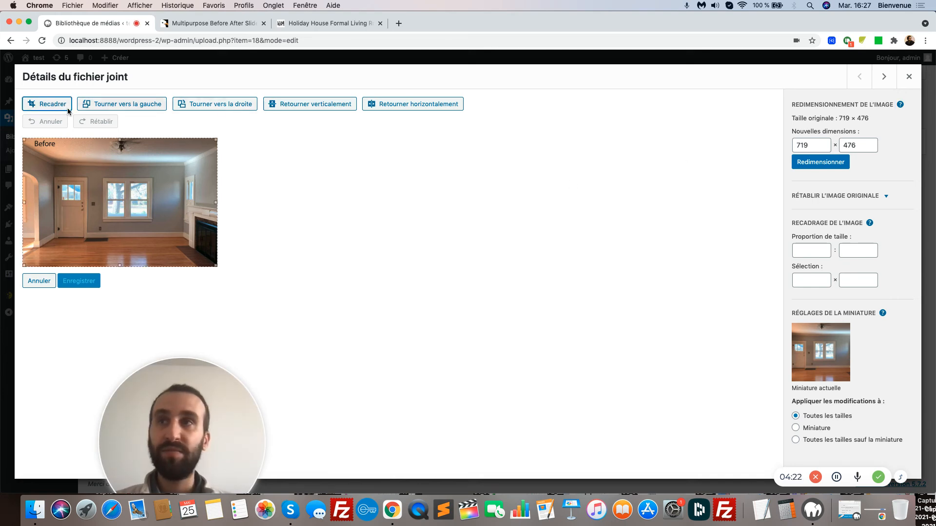
{"action": "double_click", "coordinate": [862, 149]}
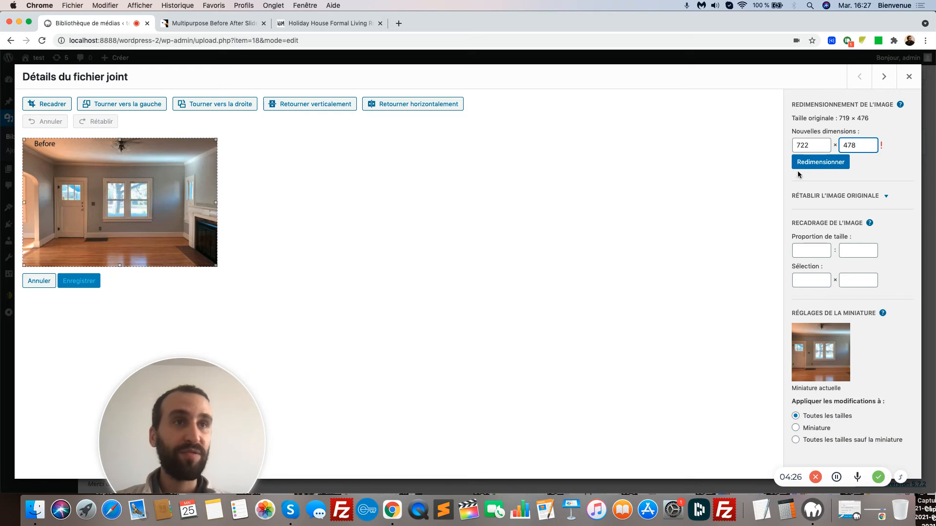
{"action": "left_click", "coordinate": [809, 162]}
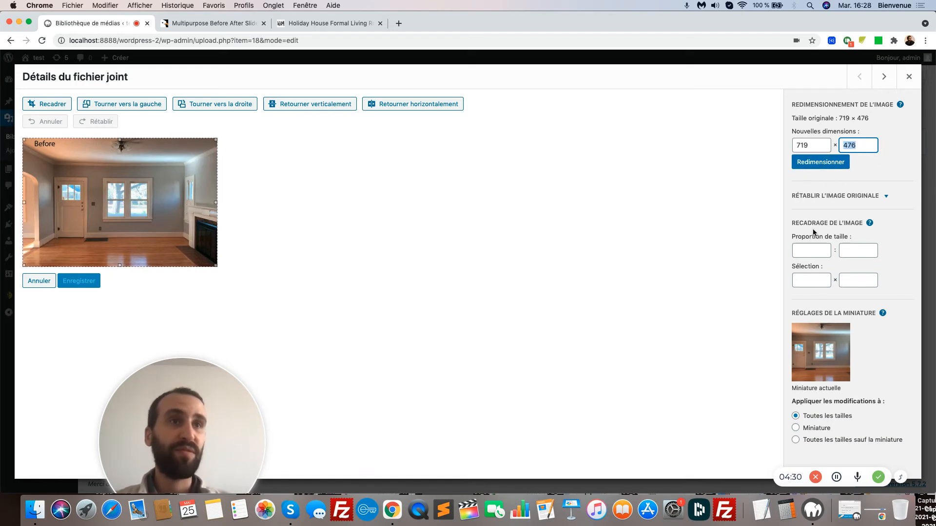
{"action": "left_click_drag", "start_coordinate": [116, 266], "coordinate": [119, 266]}
{"action": "double_click", "coordinate": [853, 282]}
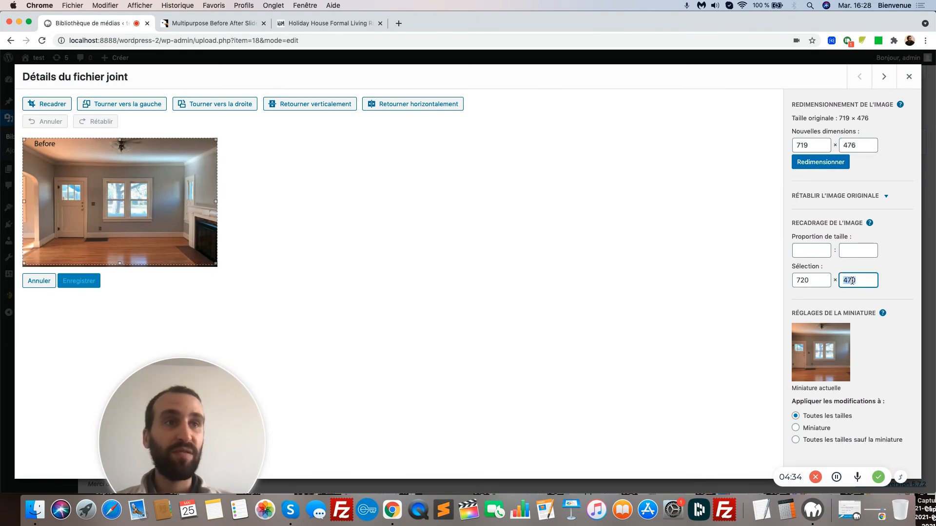
{"action": "key", "text": "super+space"}
{"action": "key", "text": "Escape"}
{"action": "type", "text": "476"}
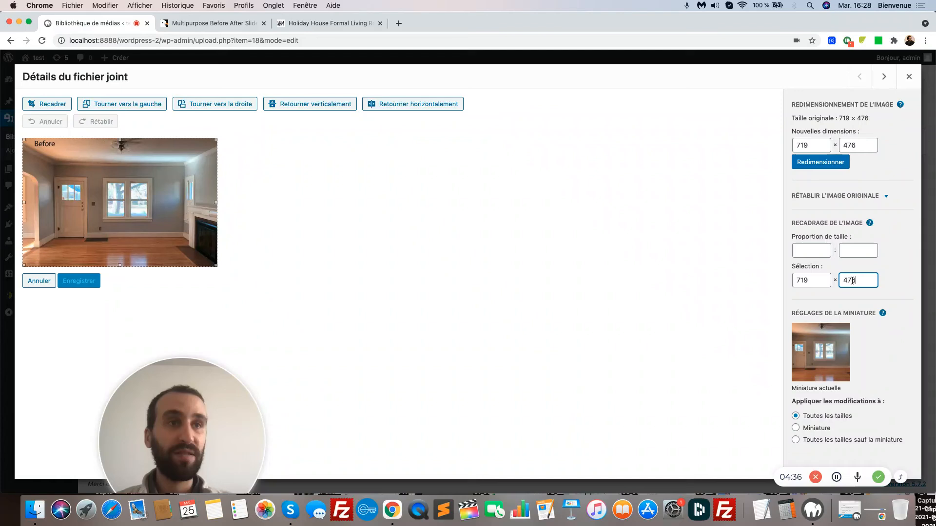
{"action": "left_click_drag", "start_coordinate": [118, 268], "coordinate": [118, 269]}
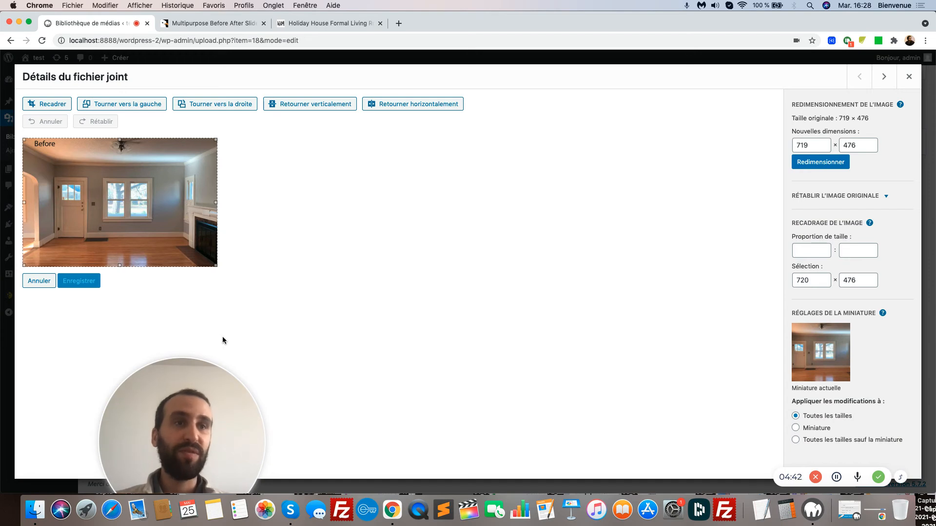
{"action": "left_click", "coordinate": [30, 286]}
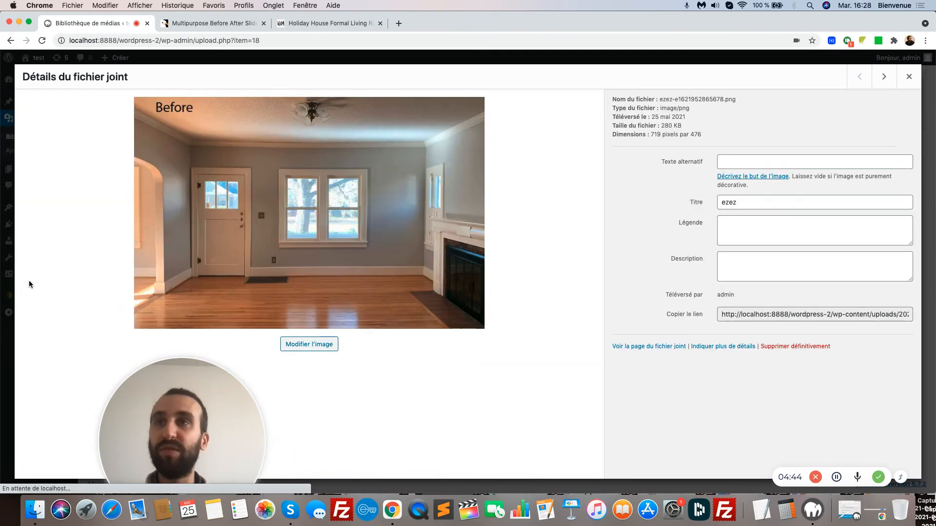
Step: Leave the image details and view the published Page d'exemple to check the slider with the cropped before image
{"action": "left_click", "coordinate": [914, 87]}
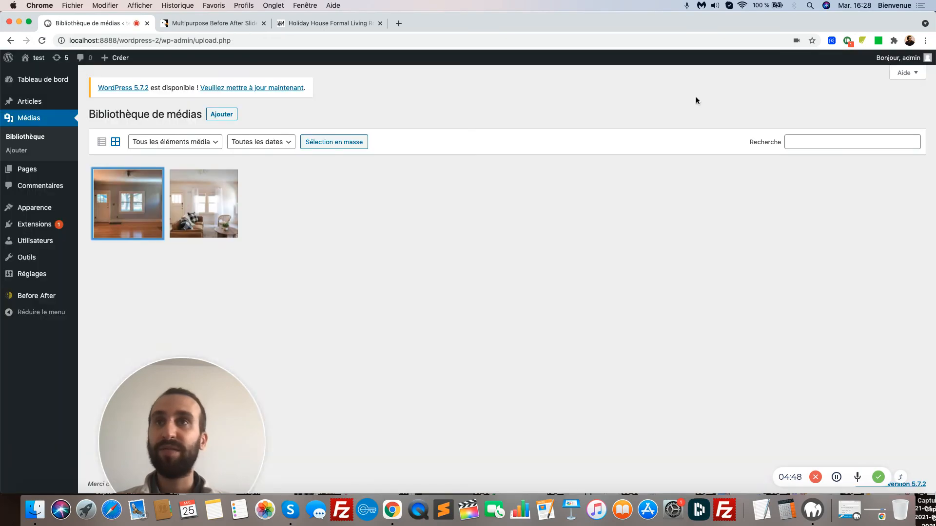
{"action": "left_click", "coordinate": [336, 24]}
{"action": "left_click", "coordinate": [237, 27]}
{"action": "left_click", "coordinate": [88, 23]}
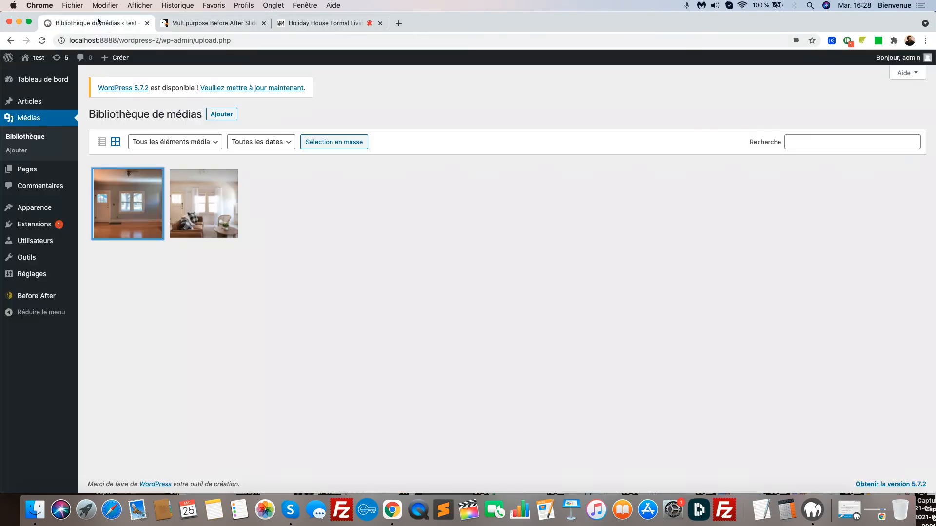
{"action": "left_click", "coordinate": [29, 169]}
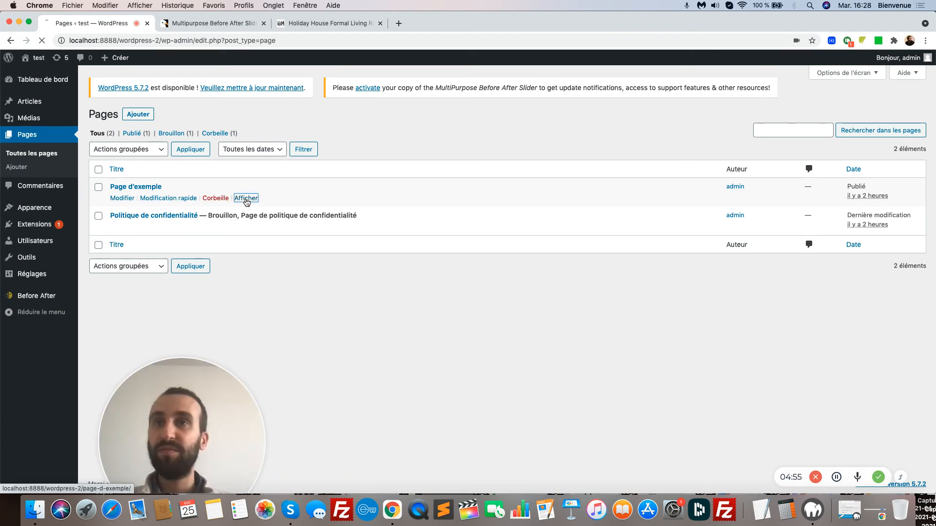
{"action": "left_click", "coordinate": [246, 198]}
{"action": "scroll", "coordinate": [200, 382], "scroll_direction": "down", "scroll_amount": 5}
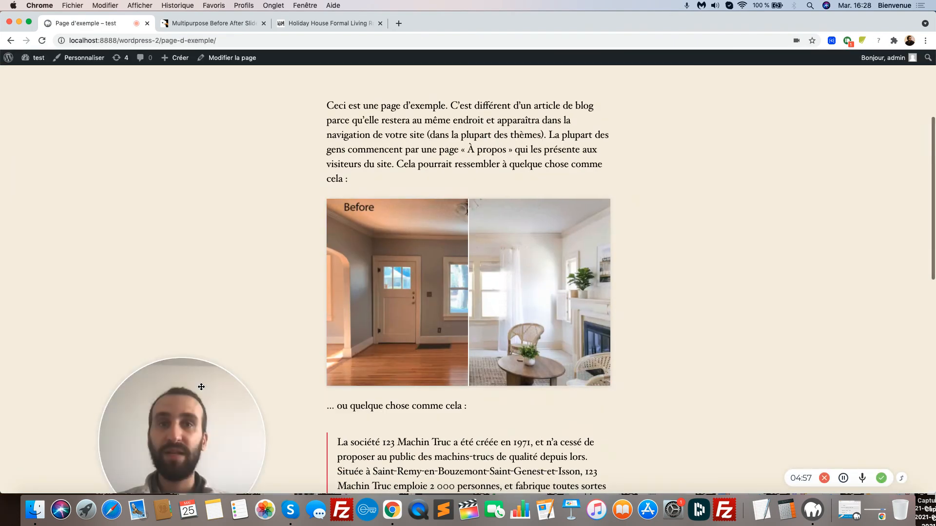